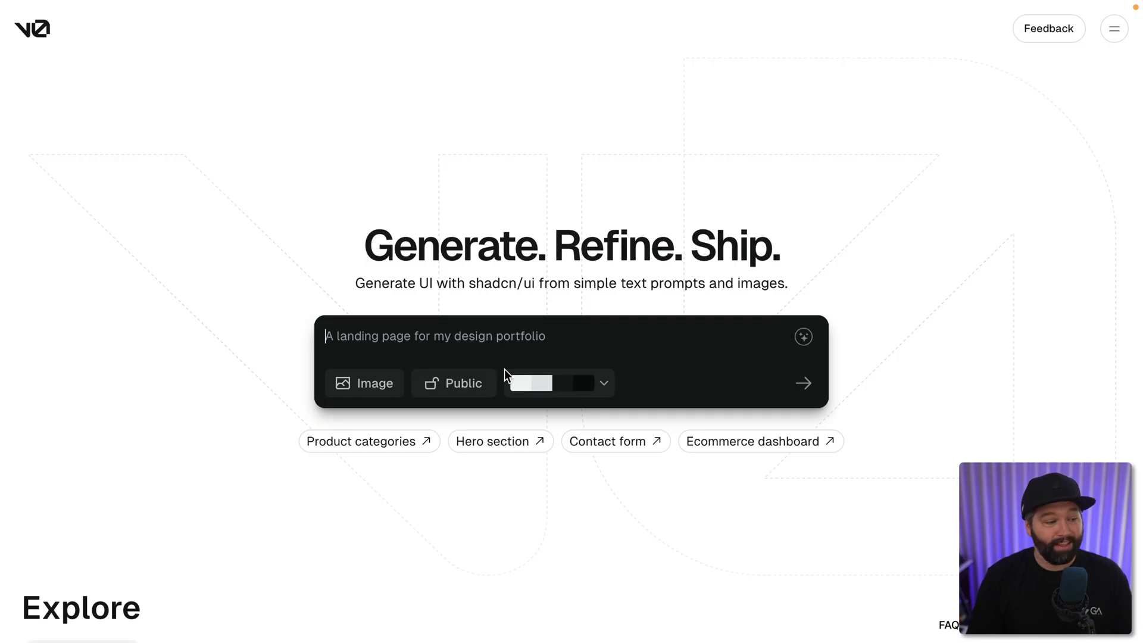
Write the v0 prompt for an Email and Password, GitHub and Google login page, with the Midnight theme
left_click(362, 332)
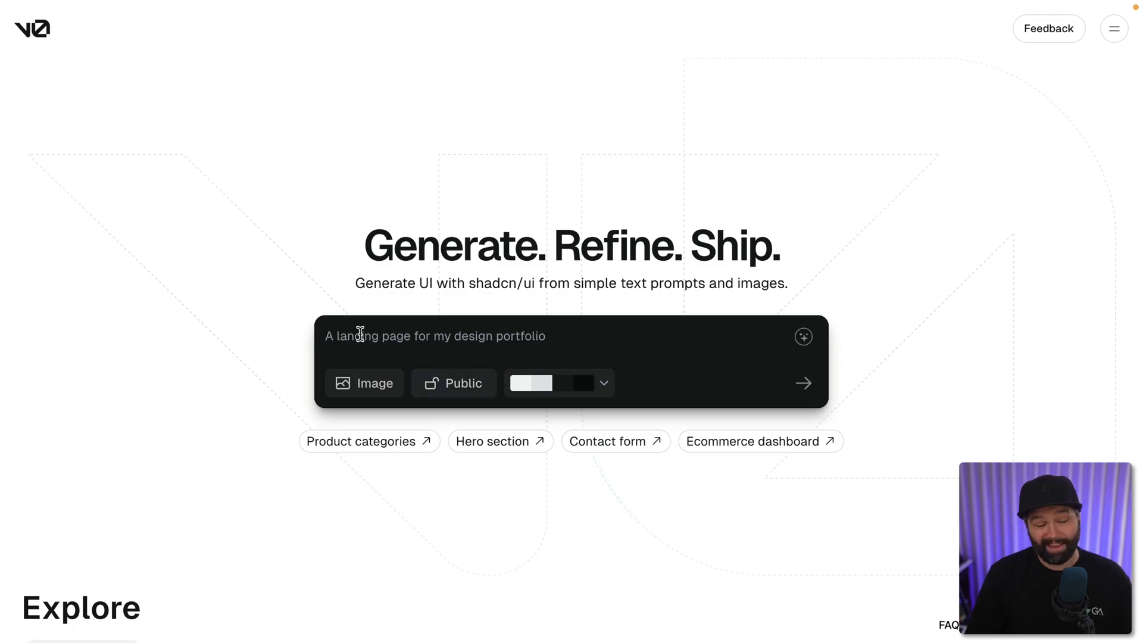
type("A lo")
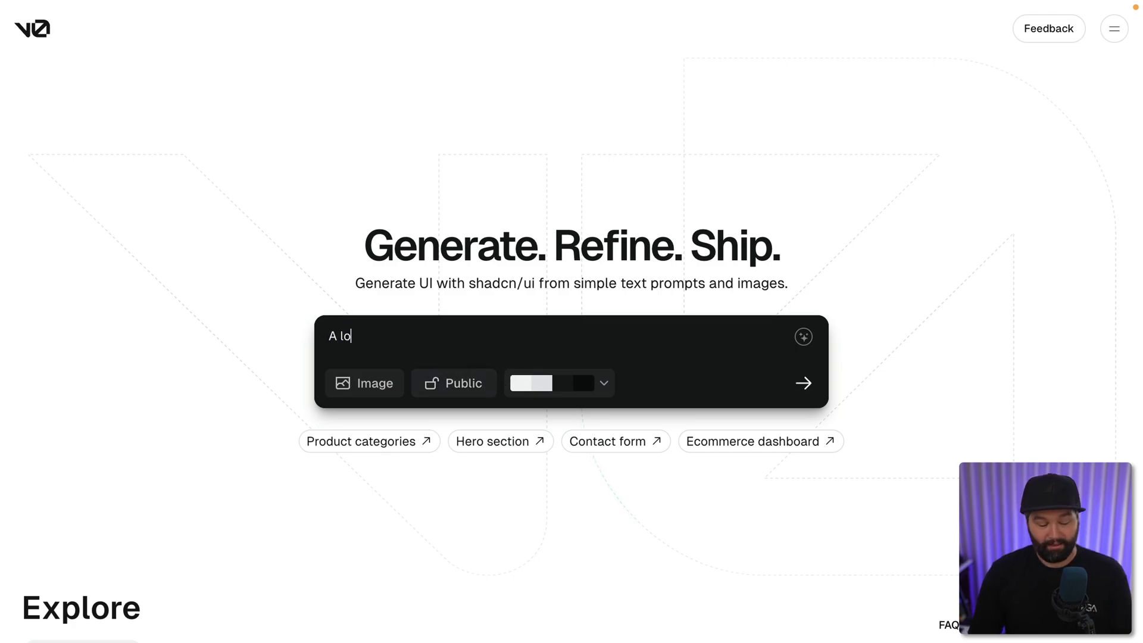
type("gin page that has options for Email and Password, Git")
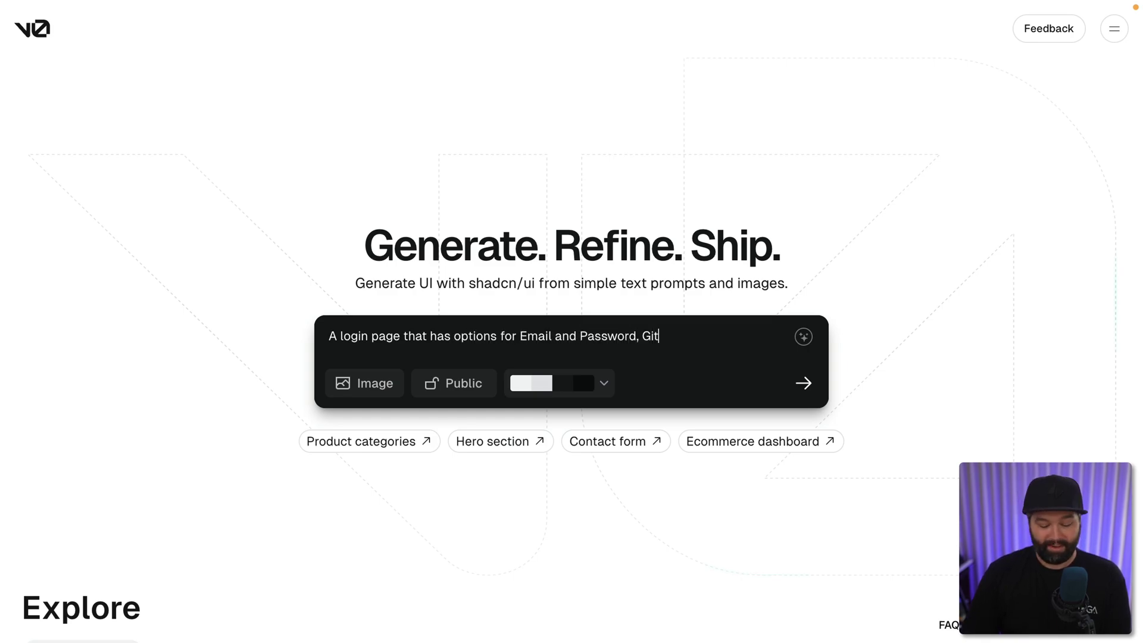
type("Hub and Google")
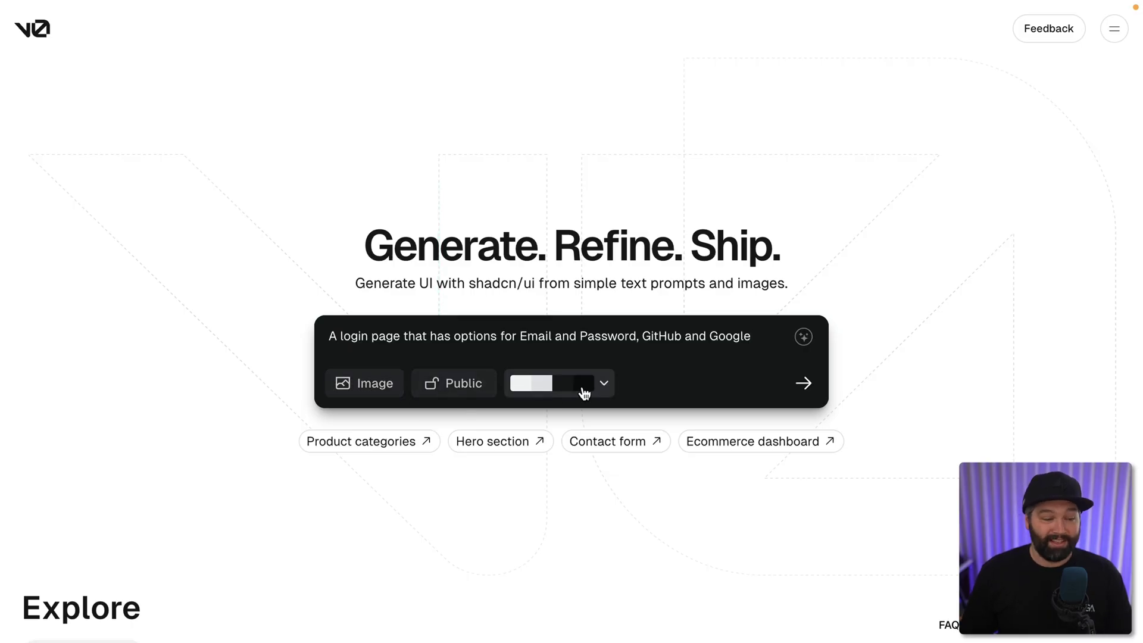
left_click(582, 393)
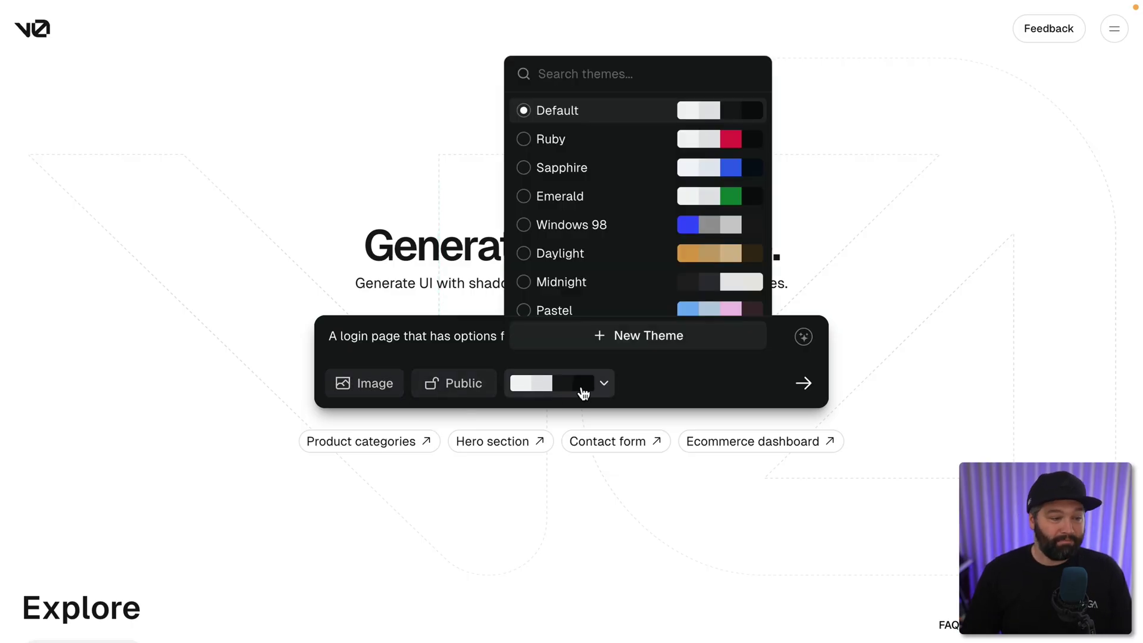
scroll(572, 265, "down", 1)
left_click(520, 241)
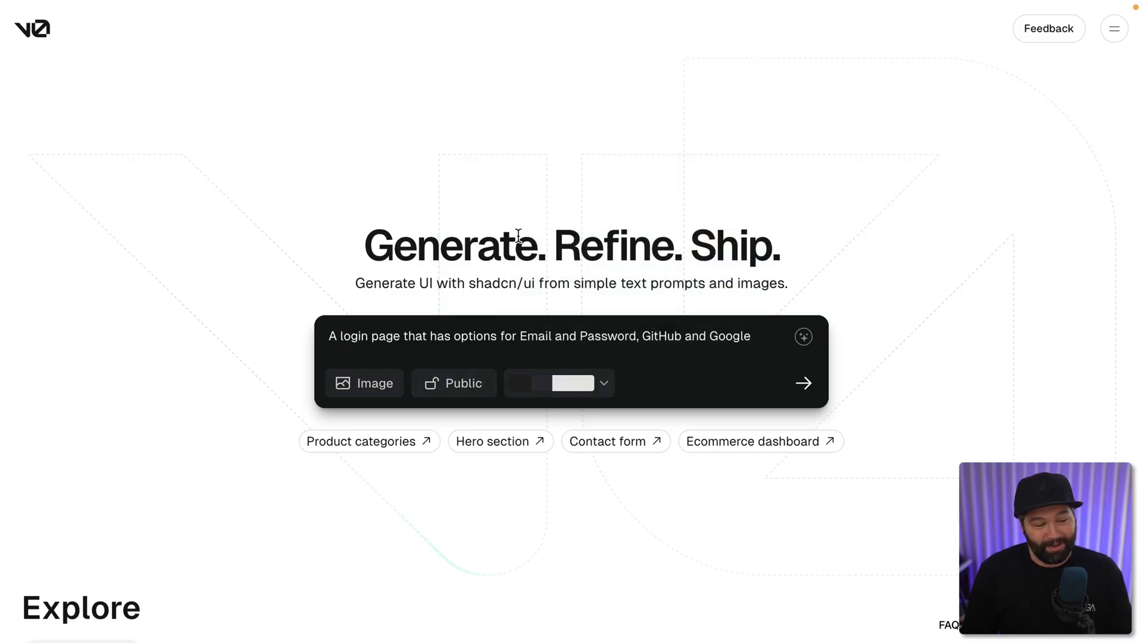
Generate the login page, preview variants B and C, then return to variant A
left_click(803, 384)
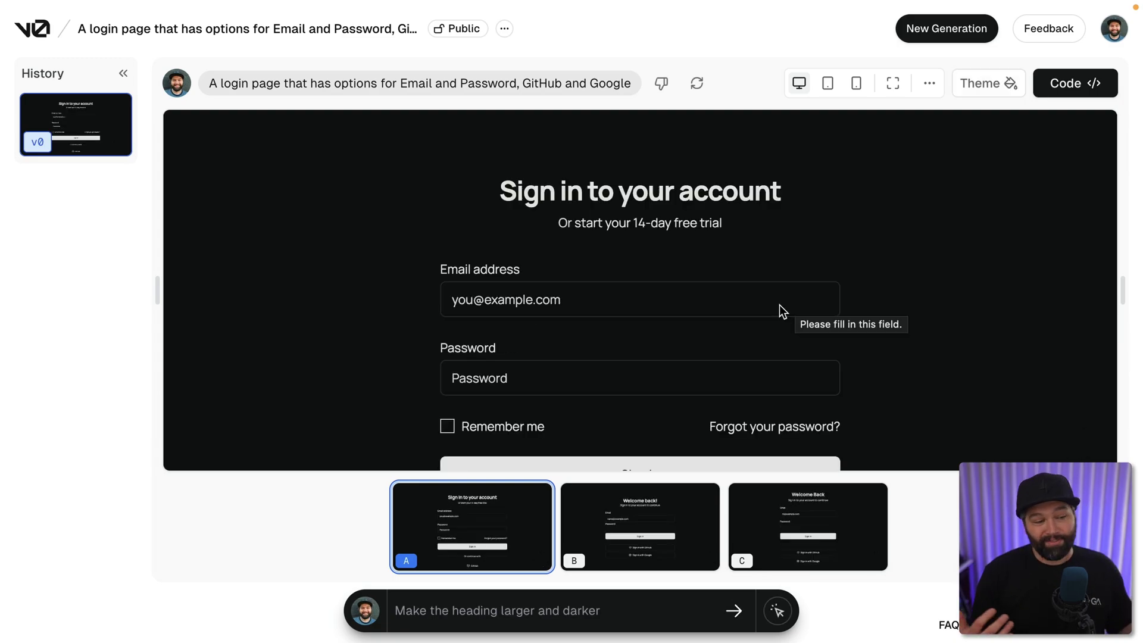
scroll(729, 308, "down", 5)
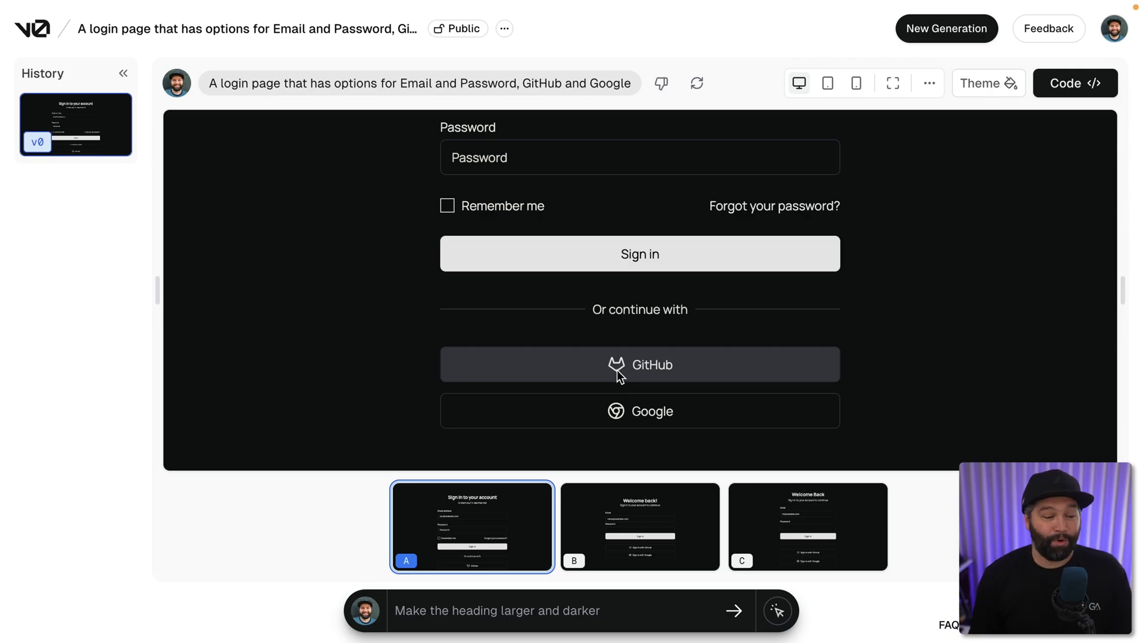
left_click(616, 523)
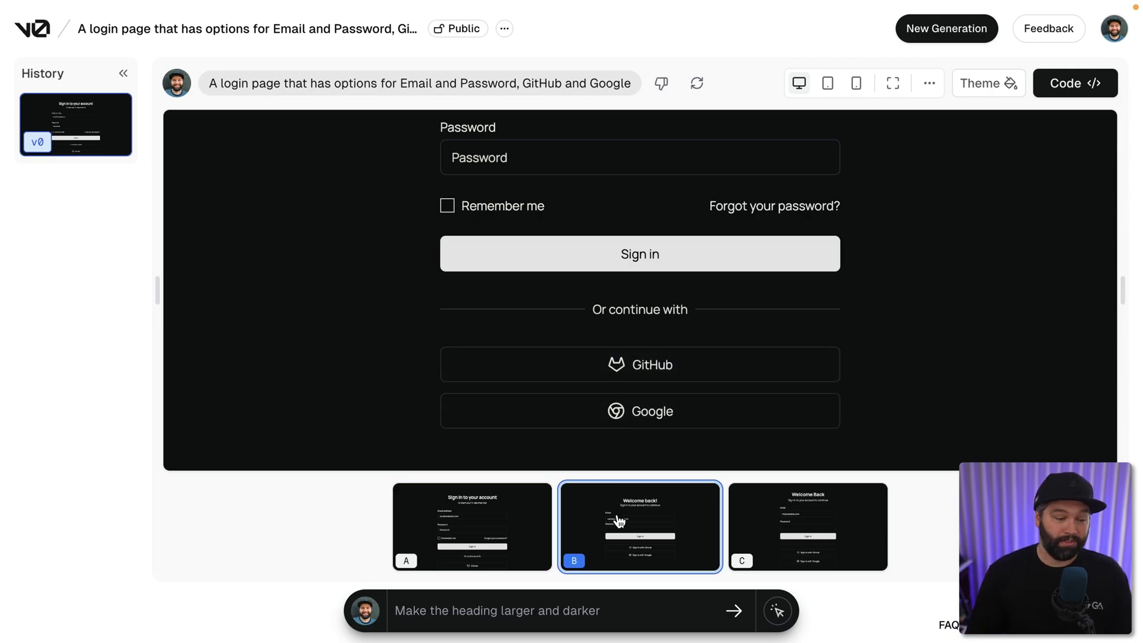
left_click(784, 536)
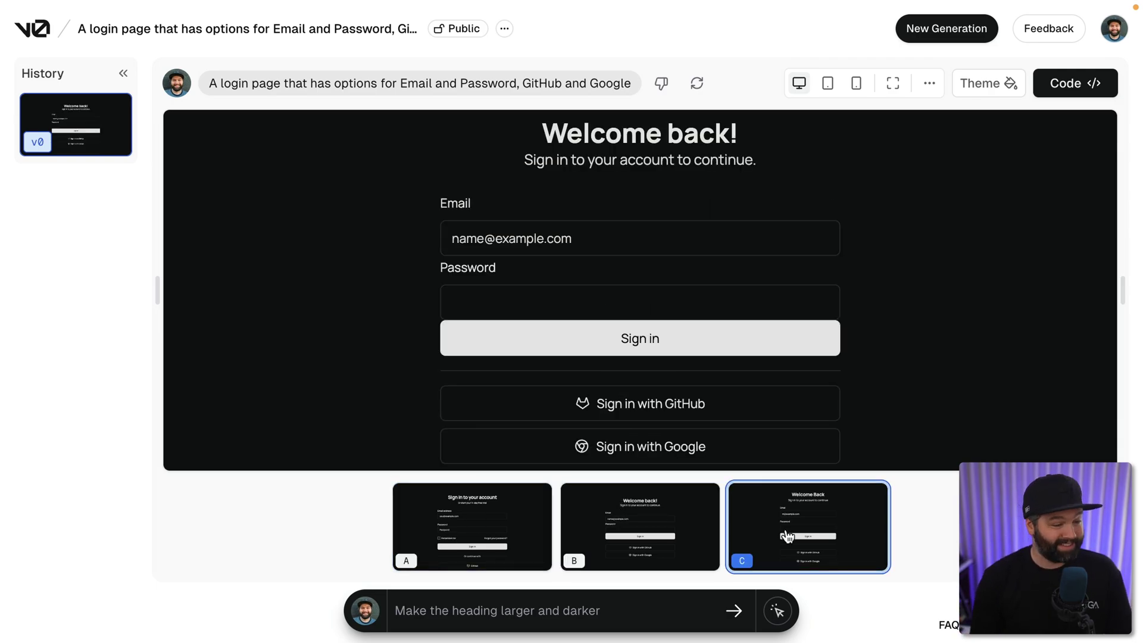
scroll(728, 368, "down", 2)
scroll(728, 369, "down", 1)
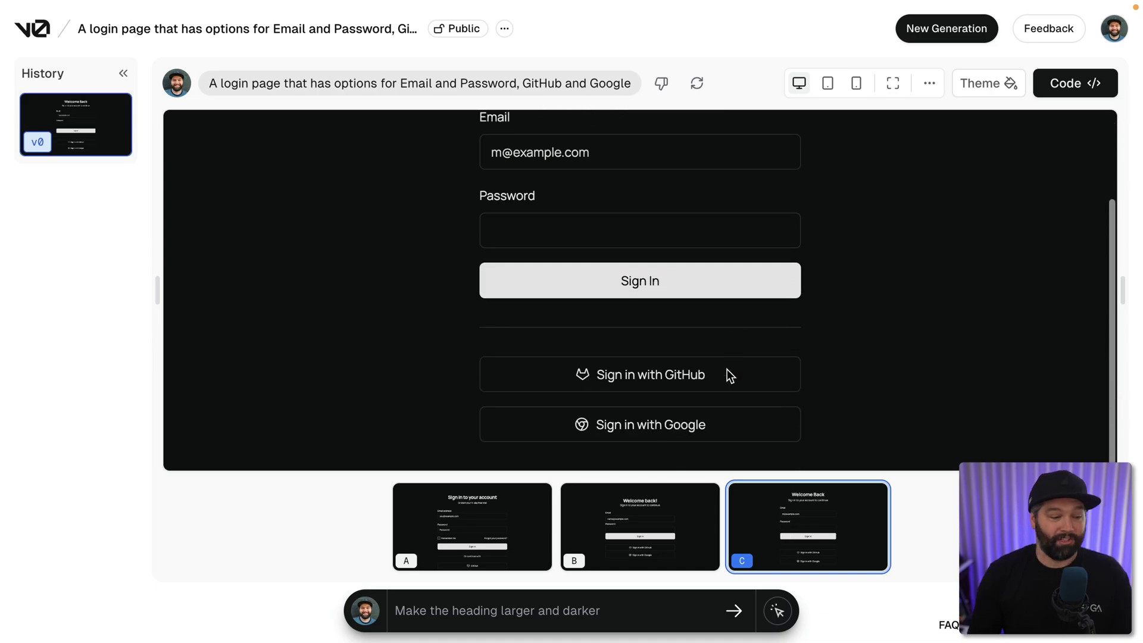
left_click(518, 500)
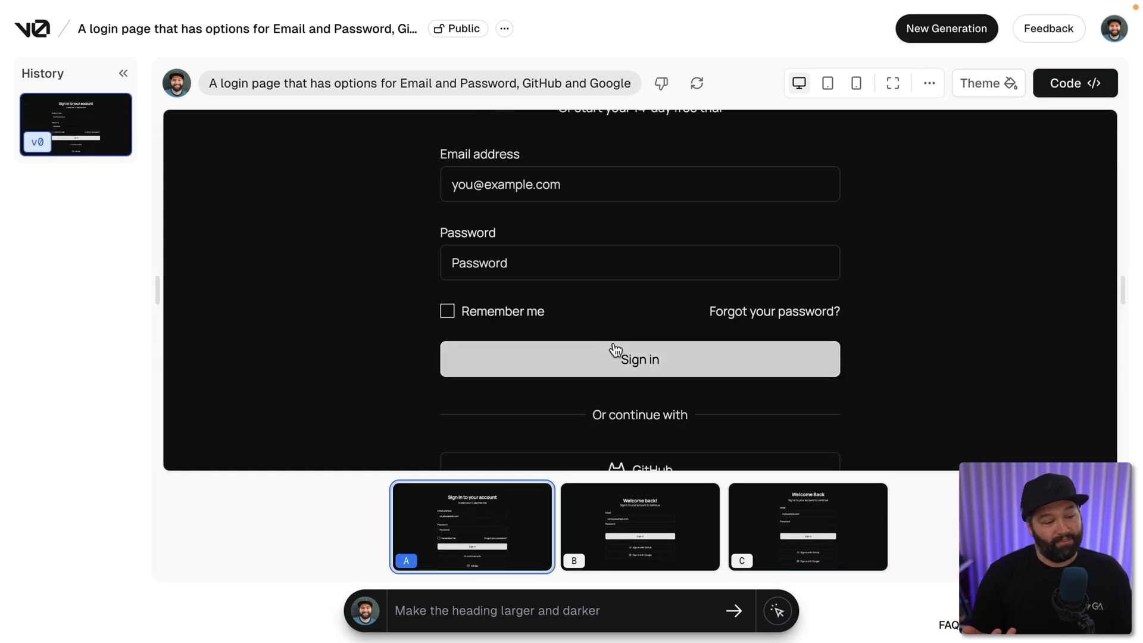
scroll(616, 350, "up", 2)
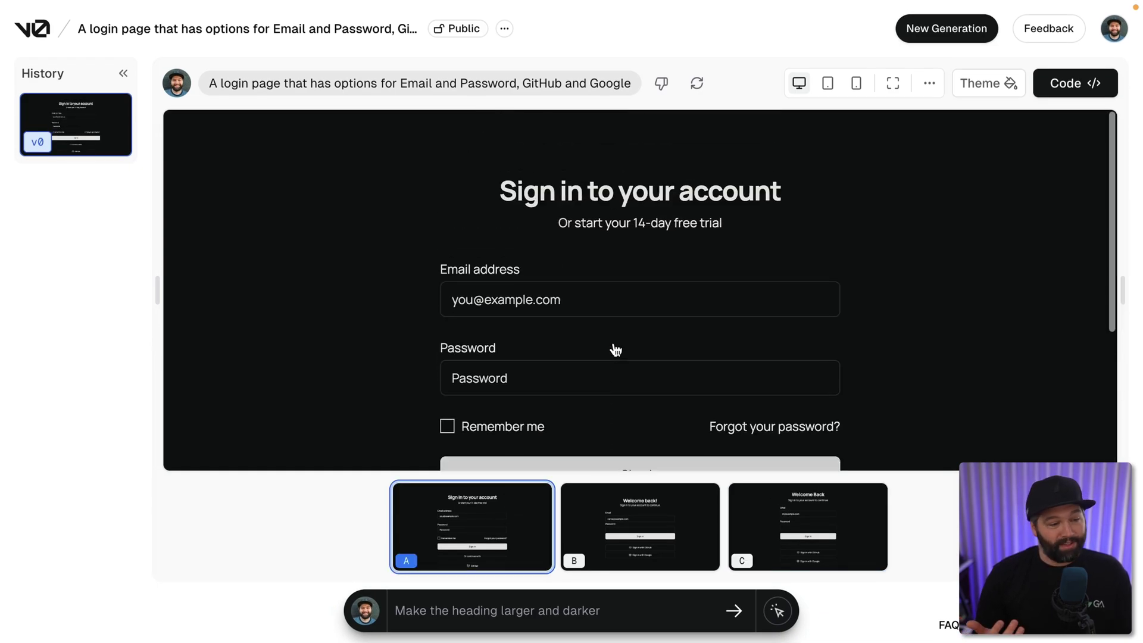
Open the component.jsx code panel beside the first variant's preview
left_click(1060, 86)
scroll(827, 301, "down", 3)
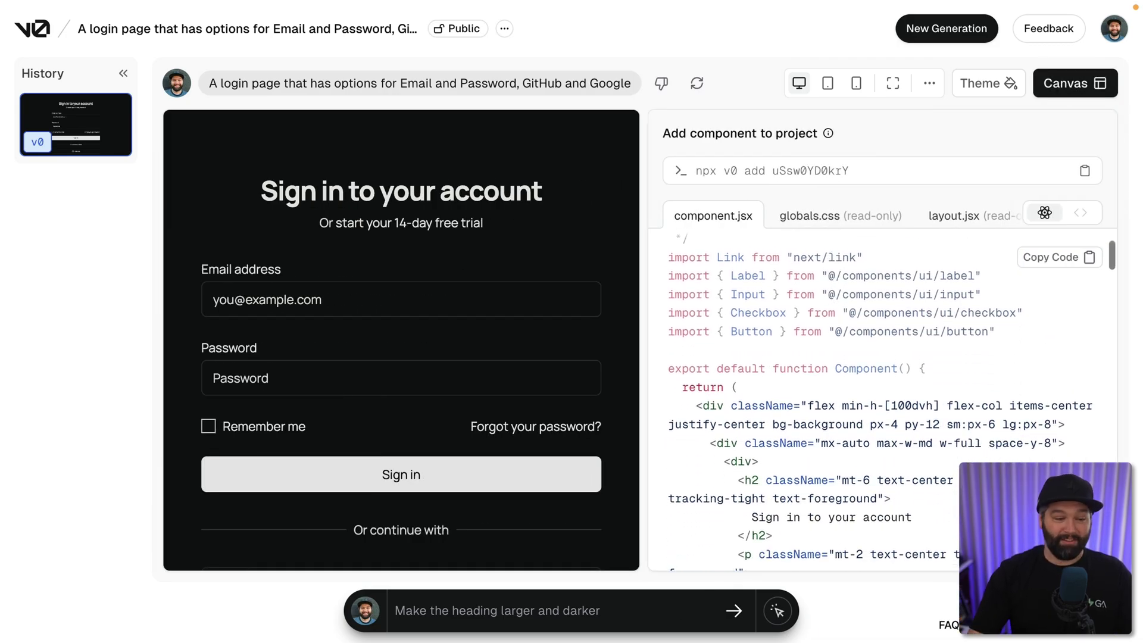
scroll(827, 297, "down", 5)
scroll(828, 299, "down", 2)
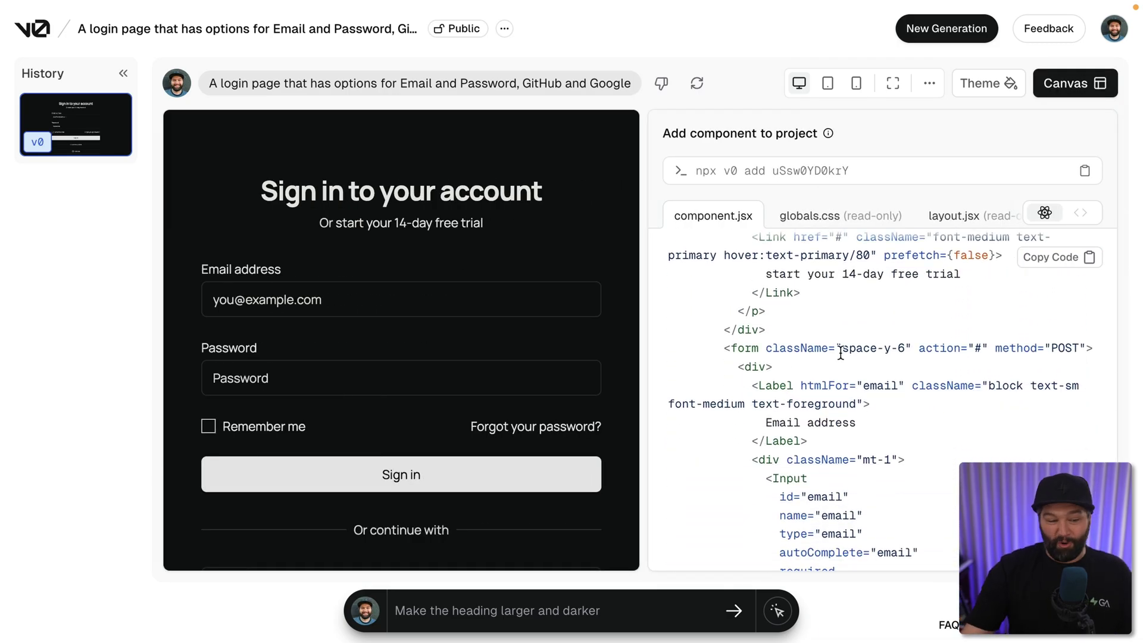
scroll(919, 357, "down", 3)
scroll(847, 357, "down", 1)
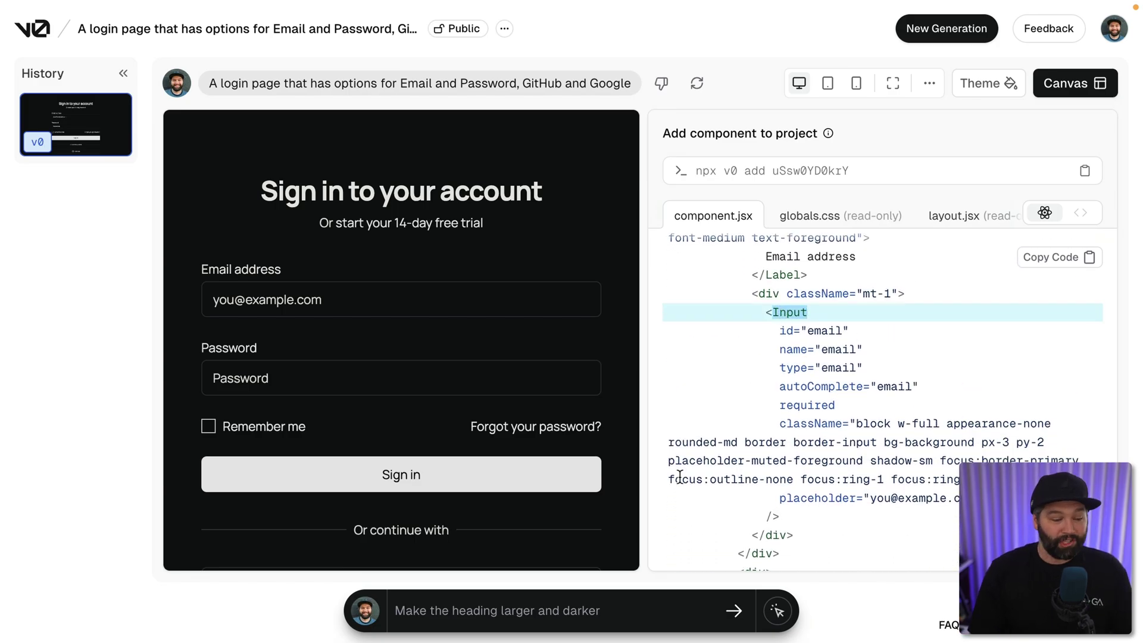
Send the follow-up 'Also add a Sign Up button' to generate version v1
left_click(503, 610)
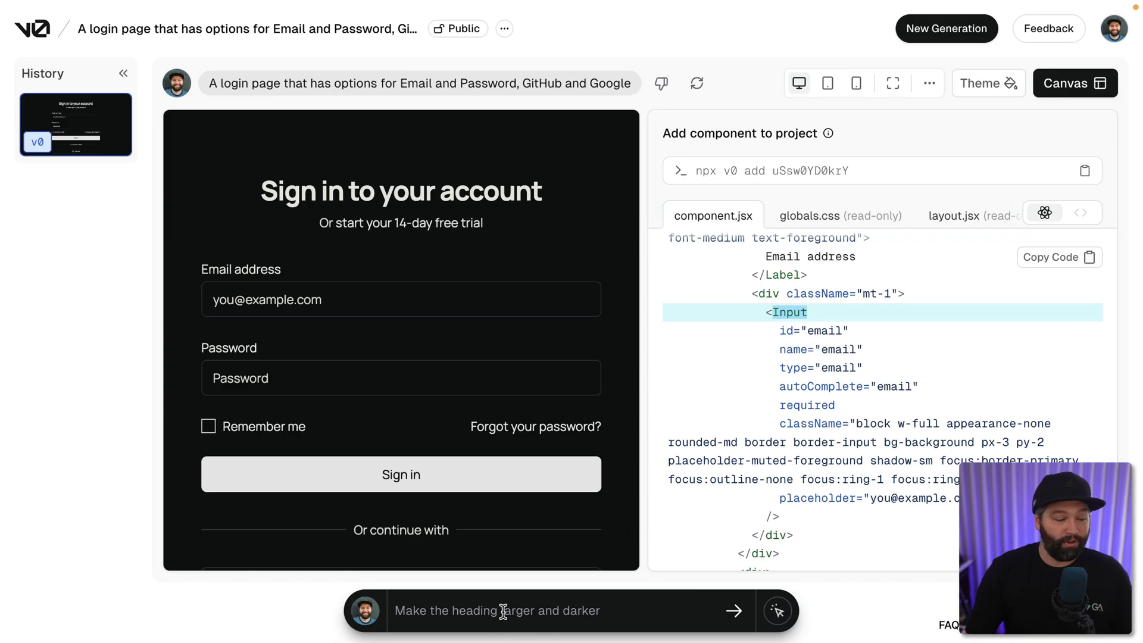
type("Also add a")
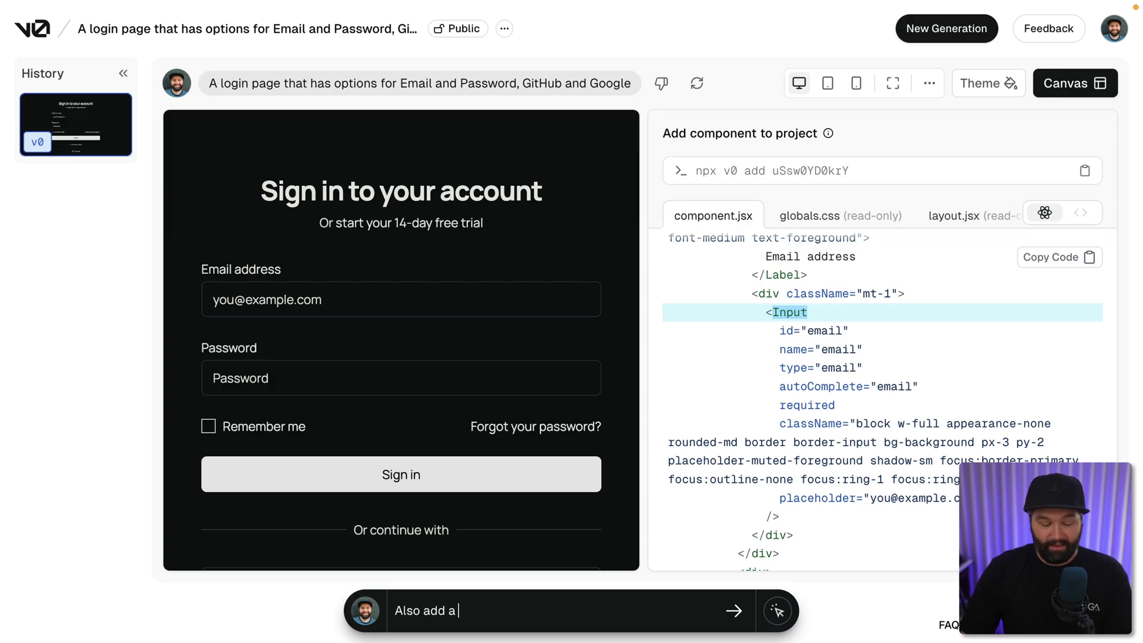
type("on")
key("Return")
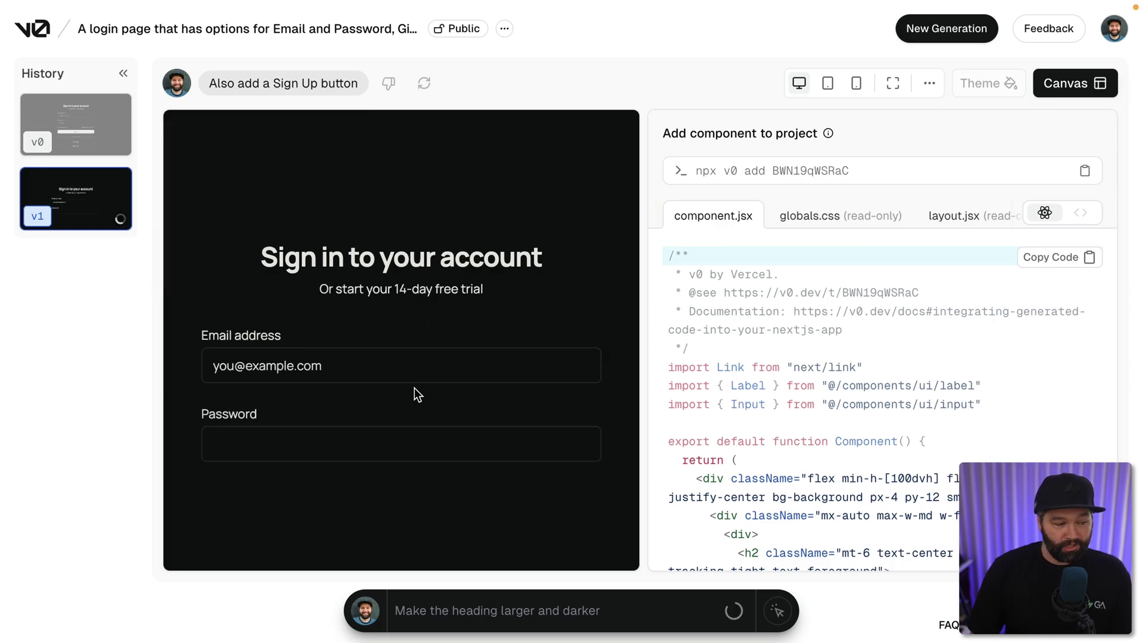
scroll(414, 387, "down", 2)
scroll(415, 384, "down", 1)
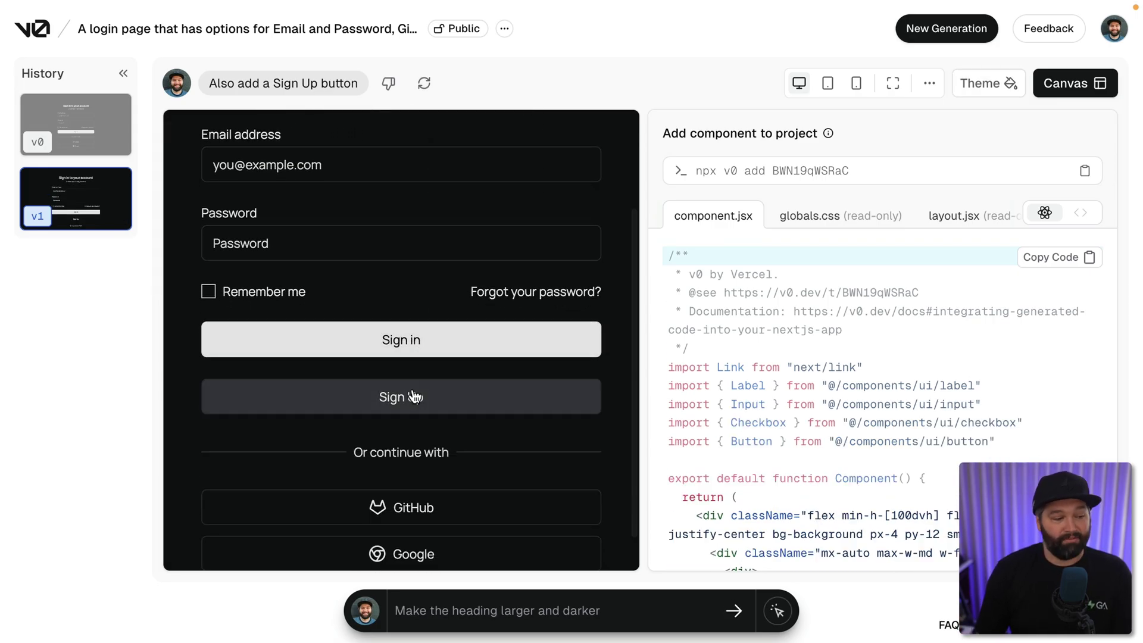
scroll(411, 393, "down", 1)
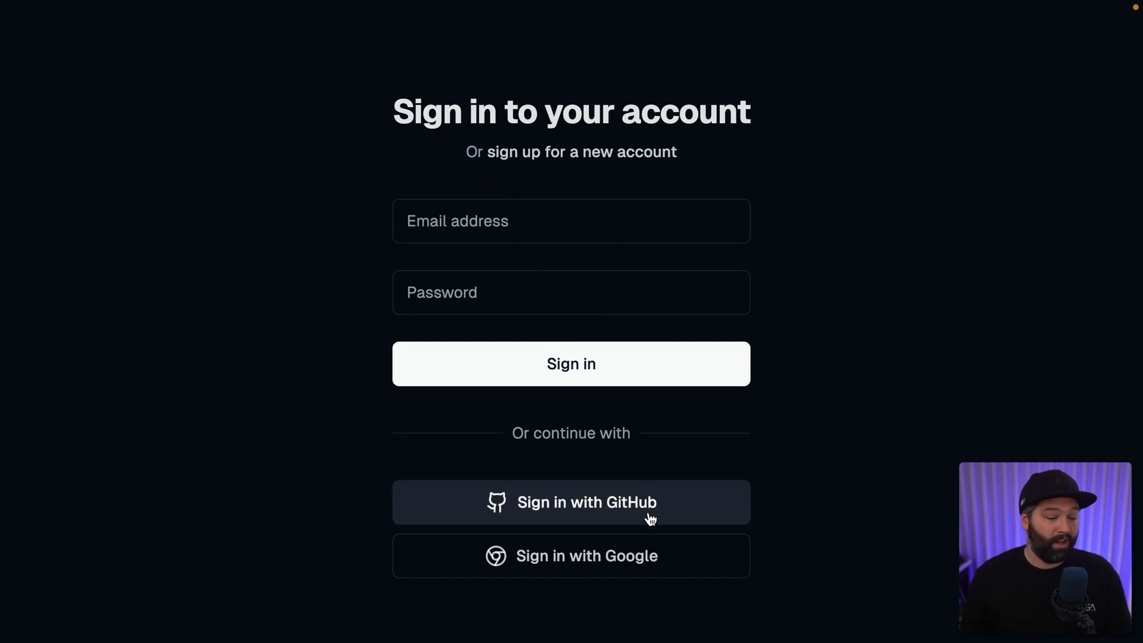
left_click(610, 562)
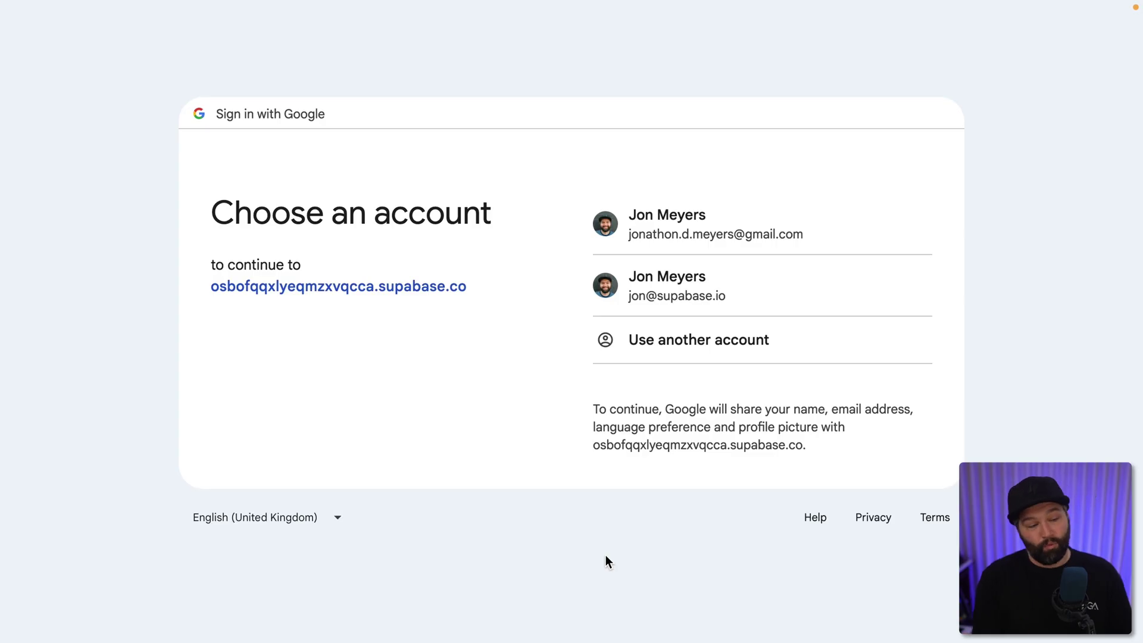
left_click(716, 223)
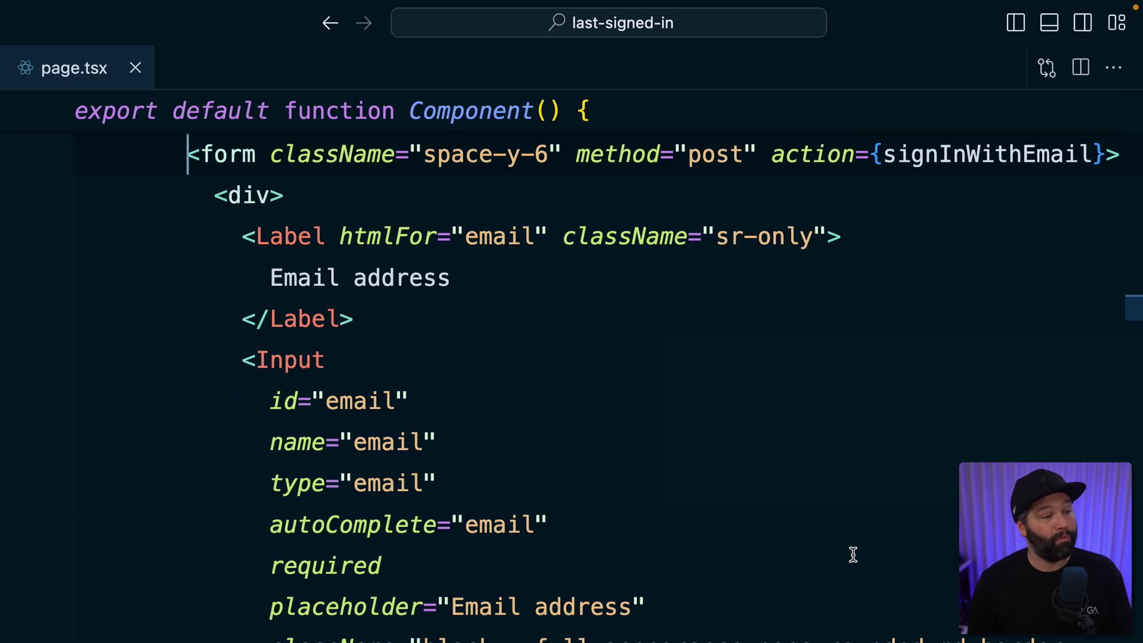
Trace the form's signInWithEmail action to its definition and its email, password and supabase variables
double_click(230, 161)
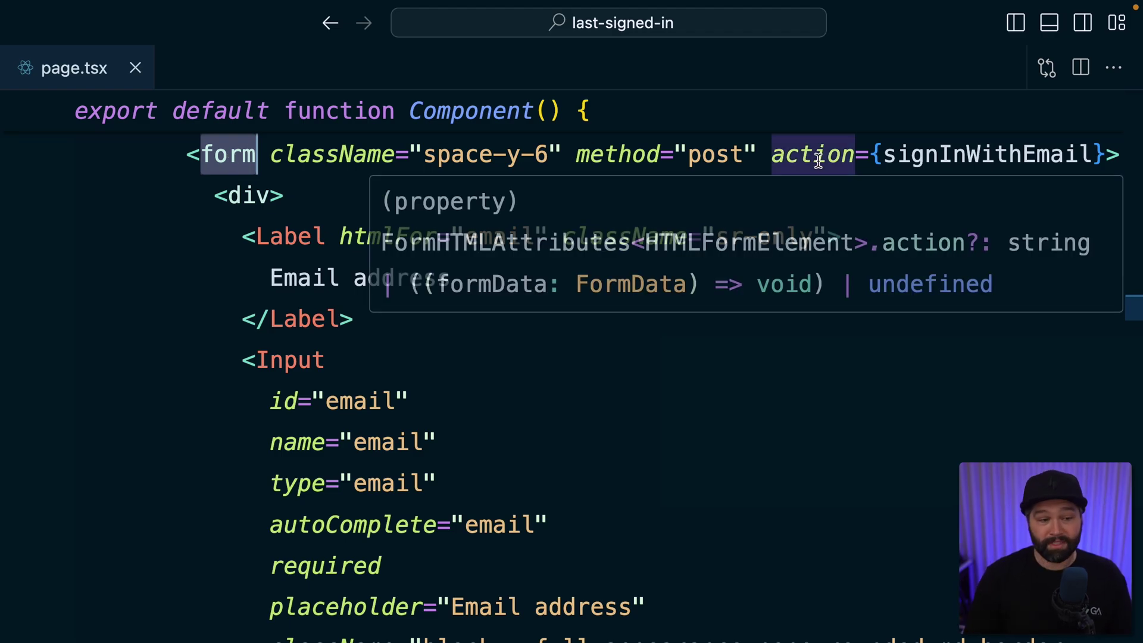
double_click(920, 159)
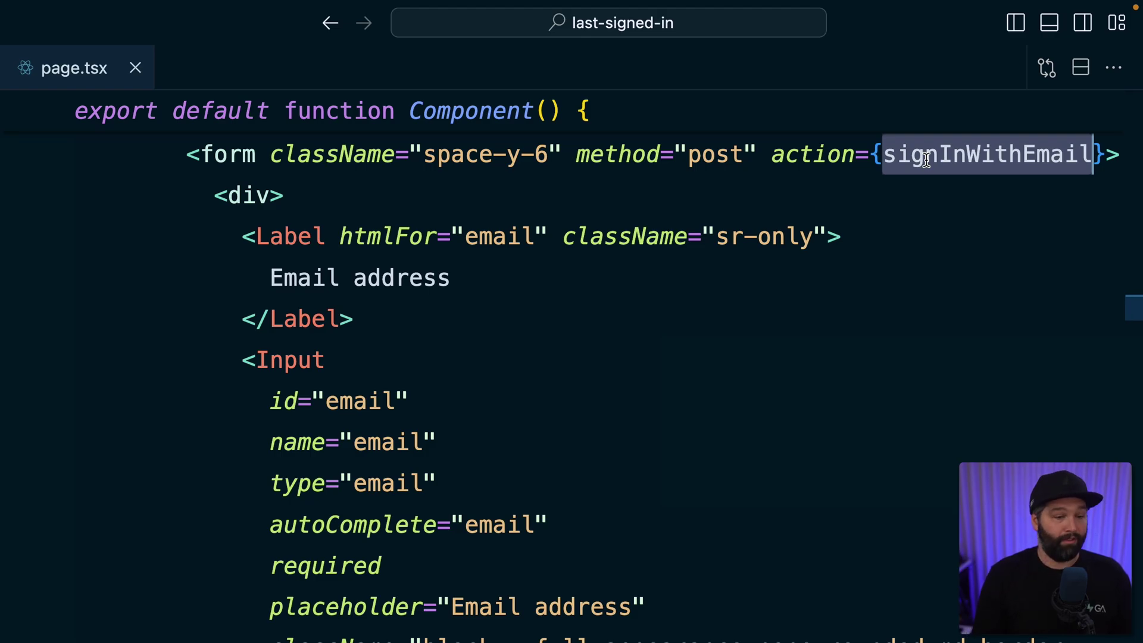
left_click(925, 159, "super")
left_click_drag(132, 205, 333, 216)
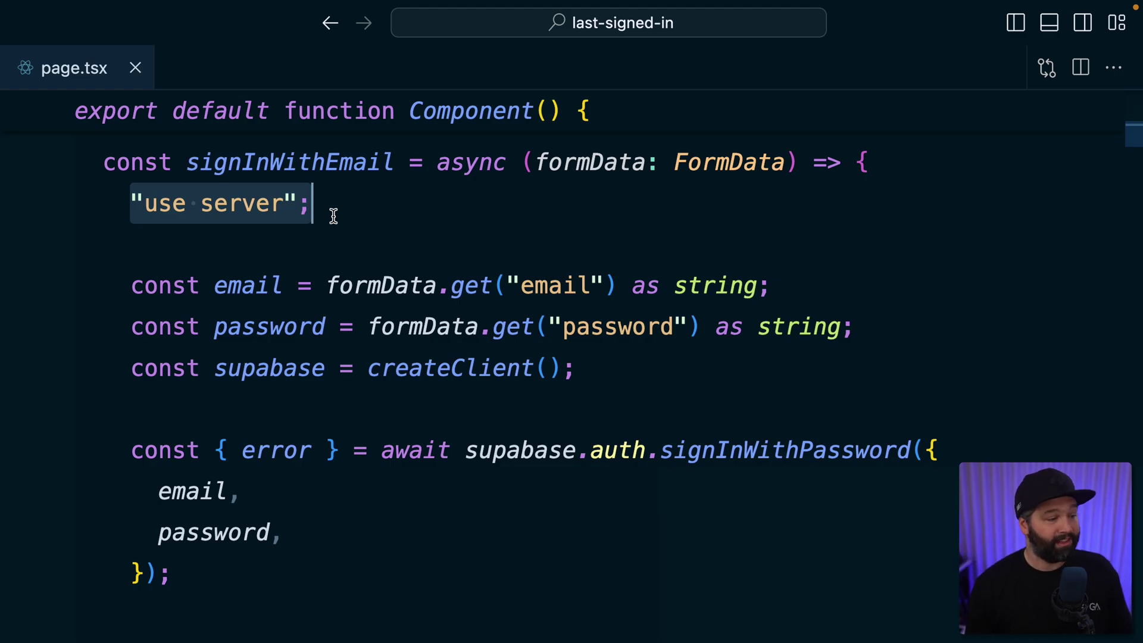
double_click(266, 284)
scroll(265, 277, "down", 1)
double_click(270, 272)
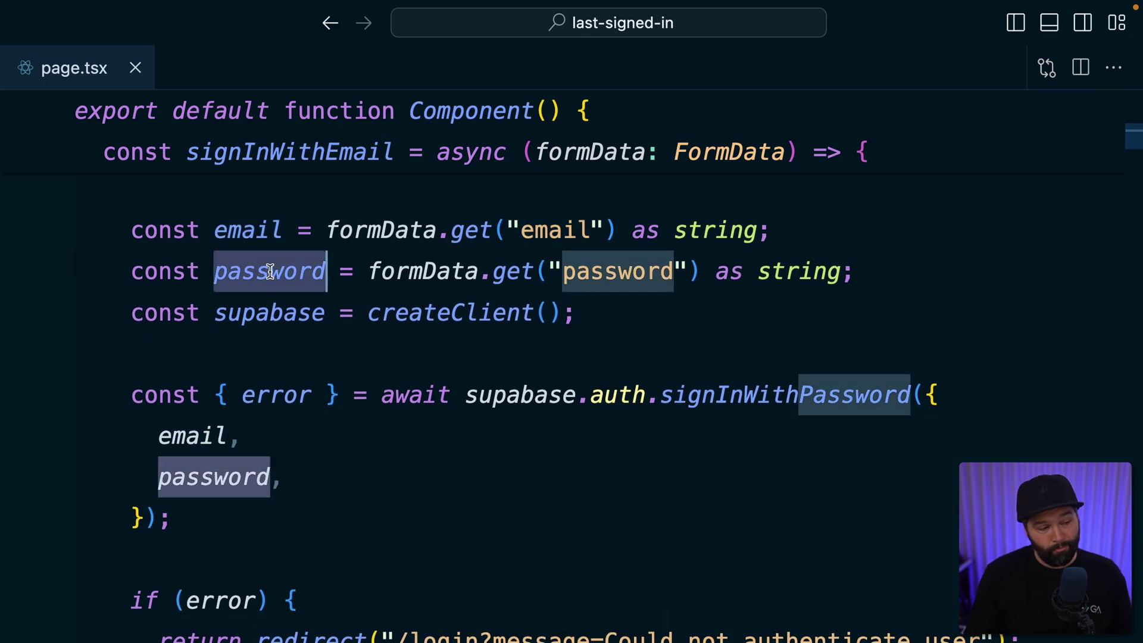
double_click(265, 308)
scroll(265, 301, "down", 3)
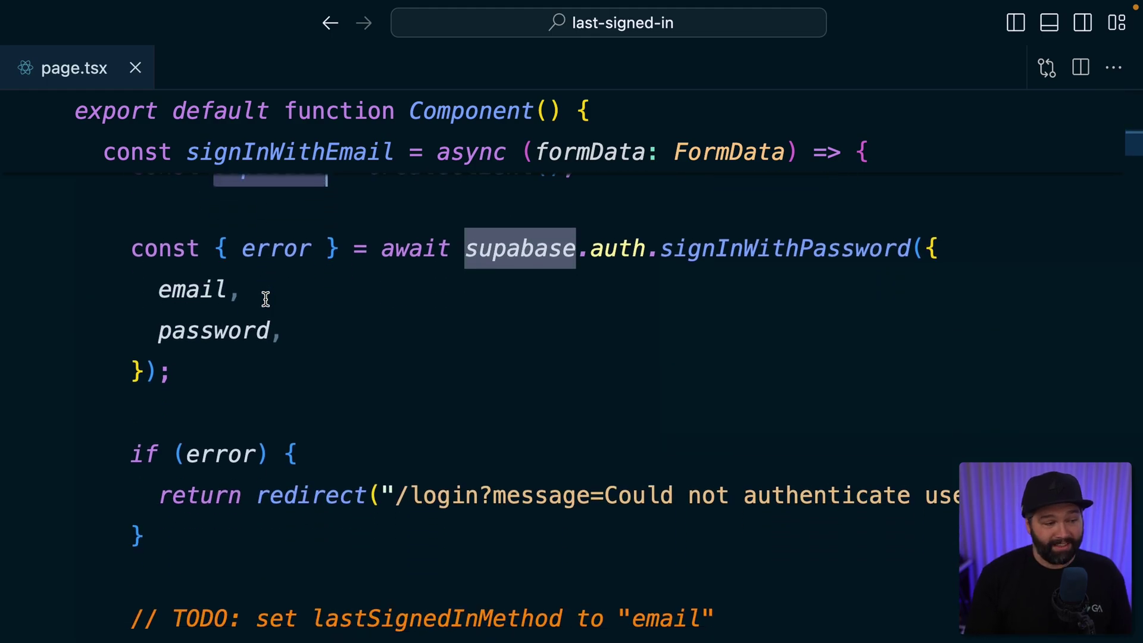
scroll(484, 231, "up", 1)
Inspect the signInWithPassword call, its error handling, the /protected redirect and the lastSignedInMethod TODO
double_click(615, 294)
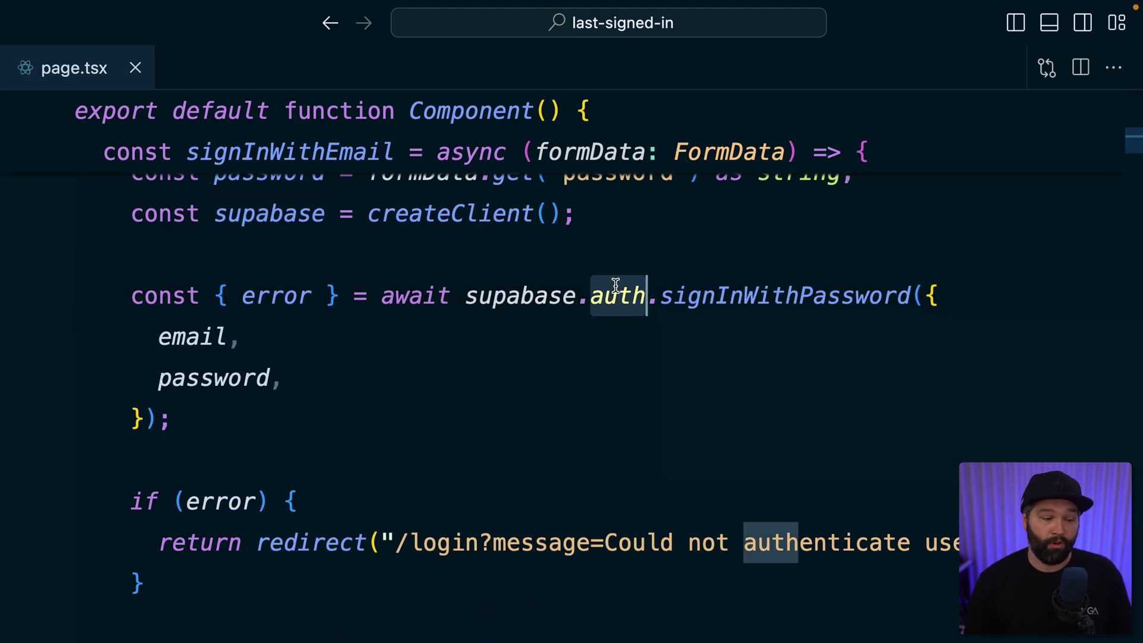
double_click(739, 288)
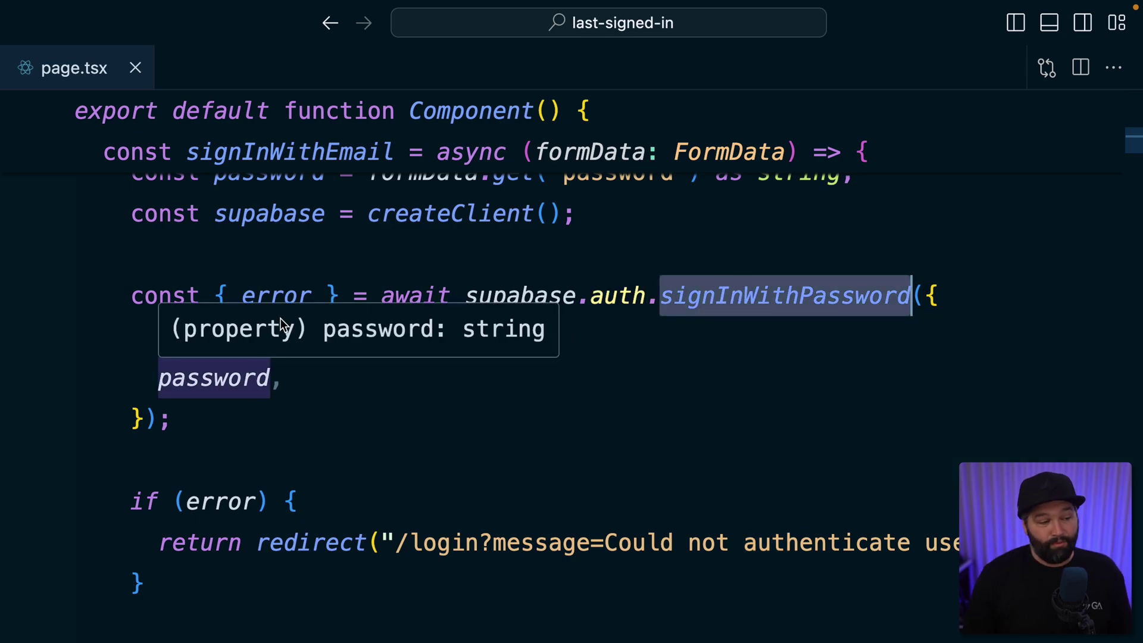
double_click(280, 293)
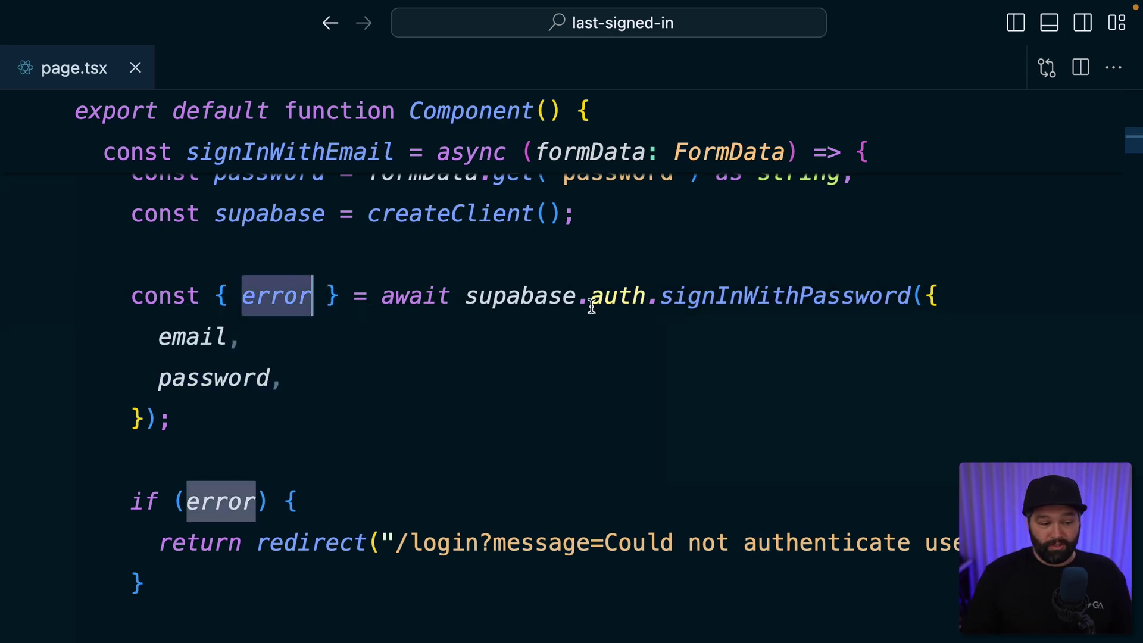
scroll(293, 304, "down", 4)
scroll(296, 311, "down", 2)
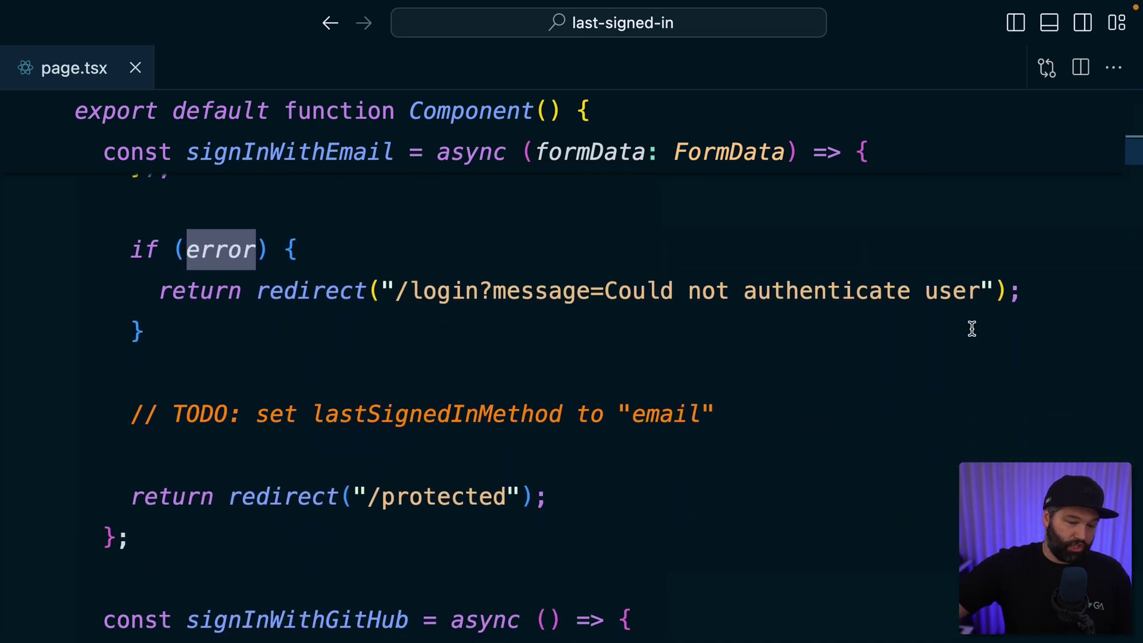
double_click(451, 501)
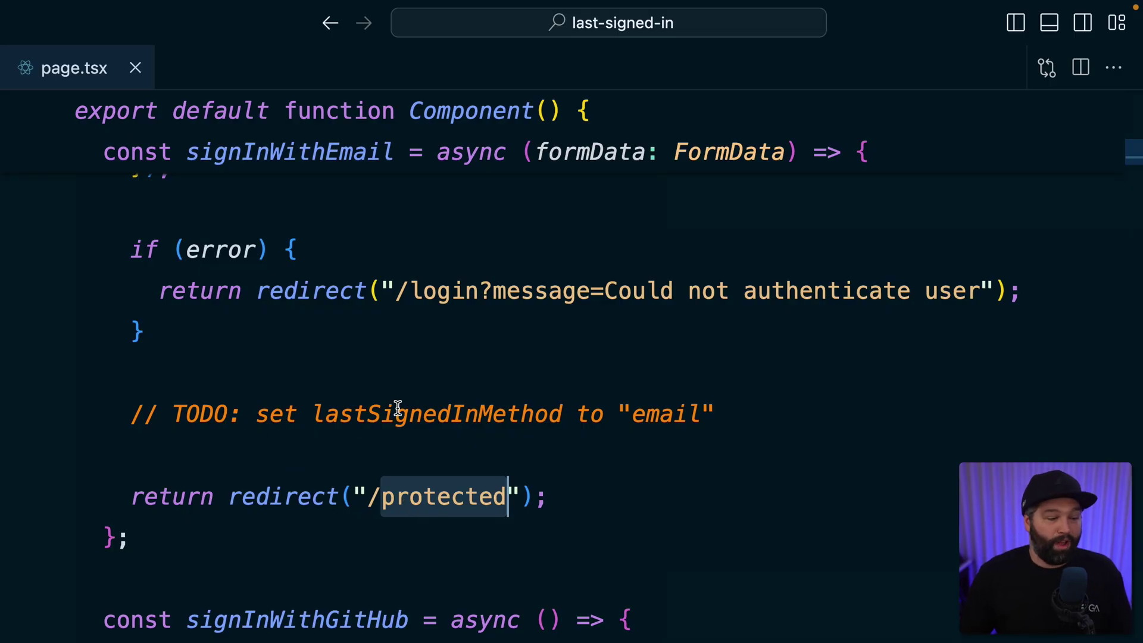
double_click(374, 411)
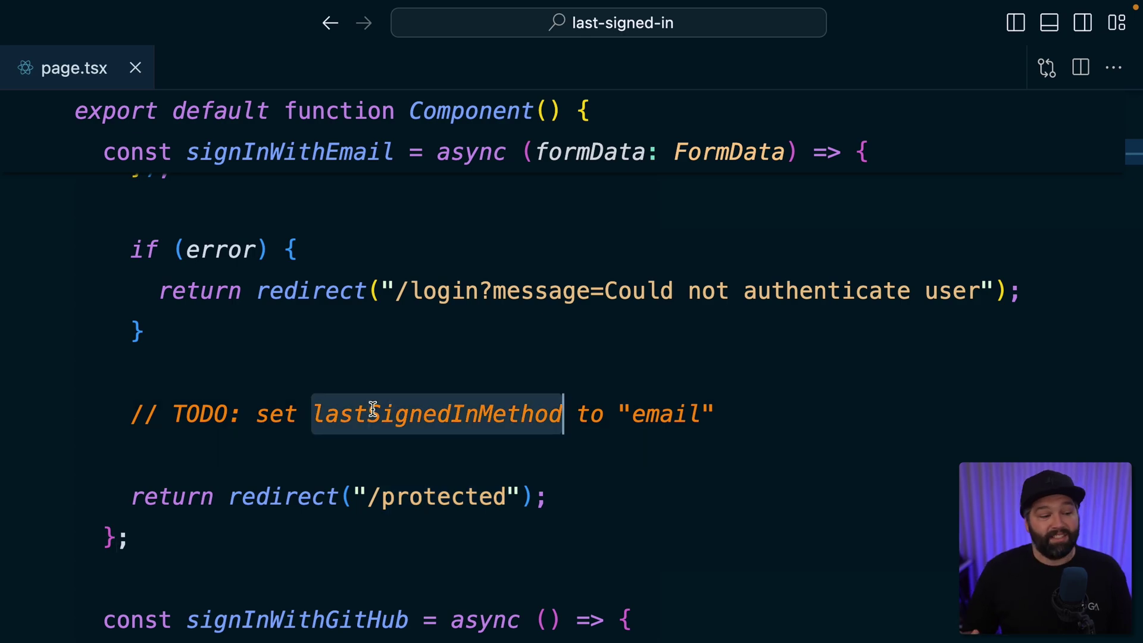
double_click(680, 422)
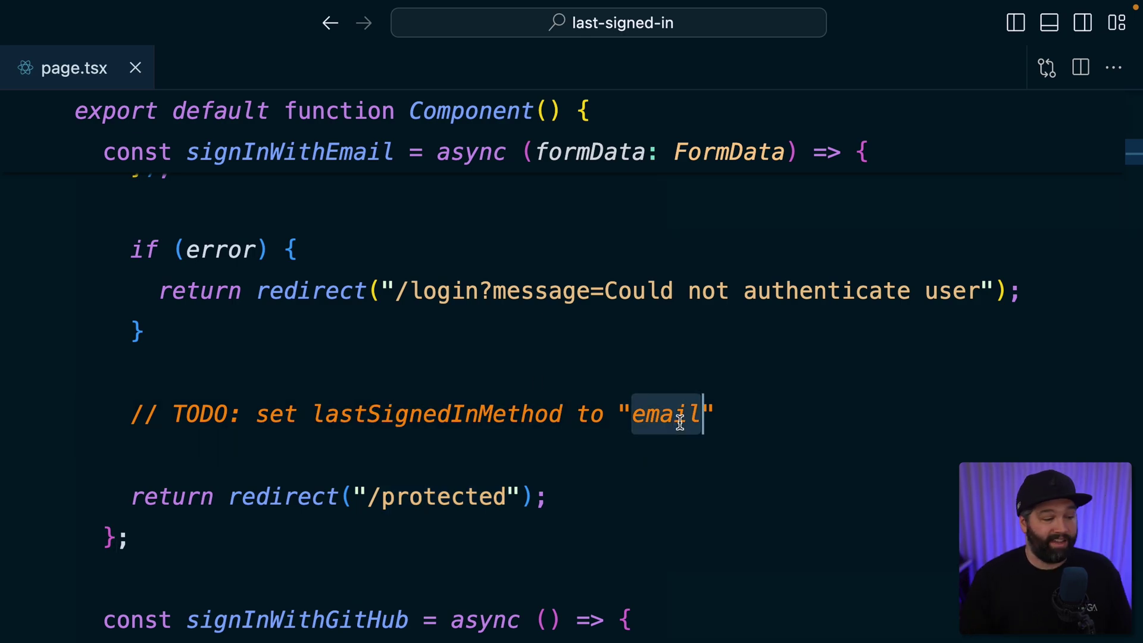
double_click(458, 413)
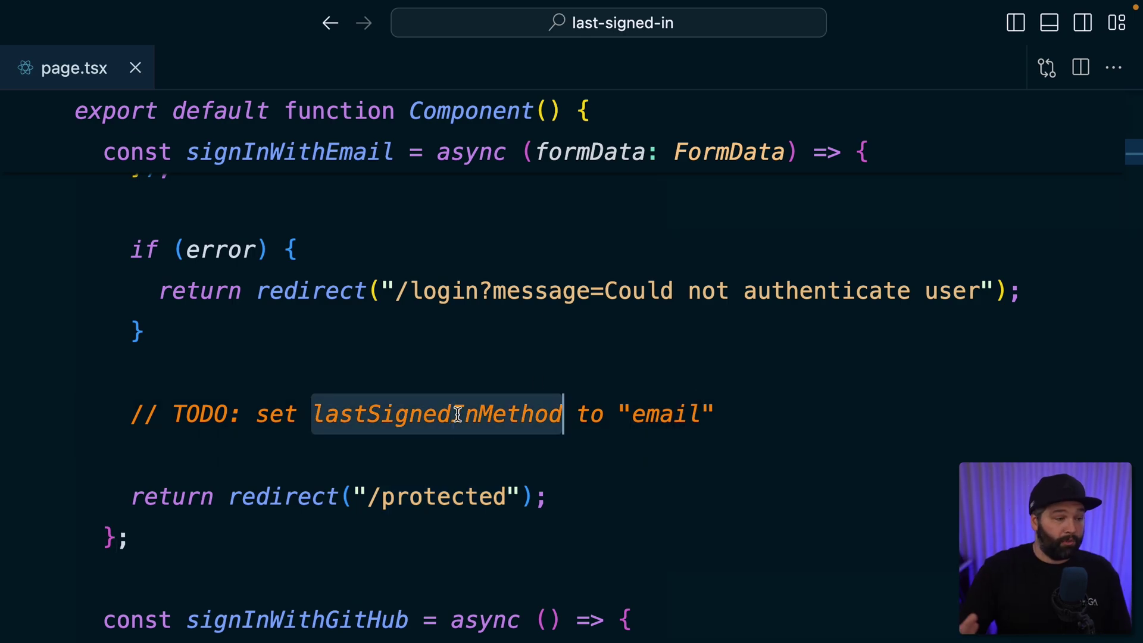
scroll(457, 413, "up", 3)
scroll(457, 413, "up", 3)
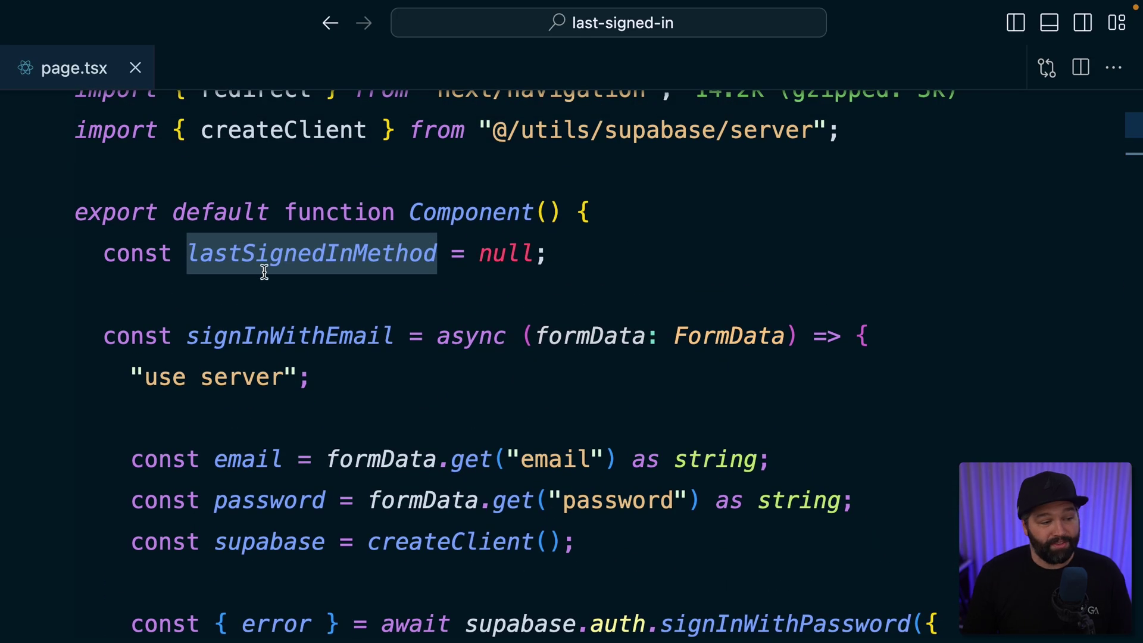
Select the null value in the lastSignedInMethod declaration for replacement
left_click(574, 255)
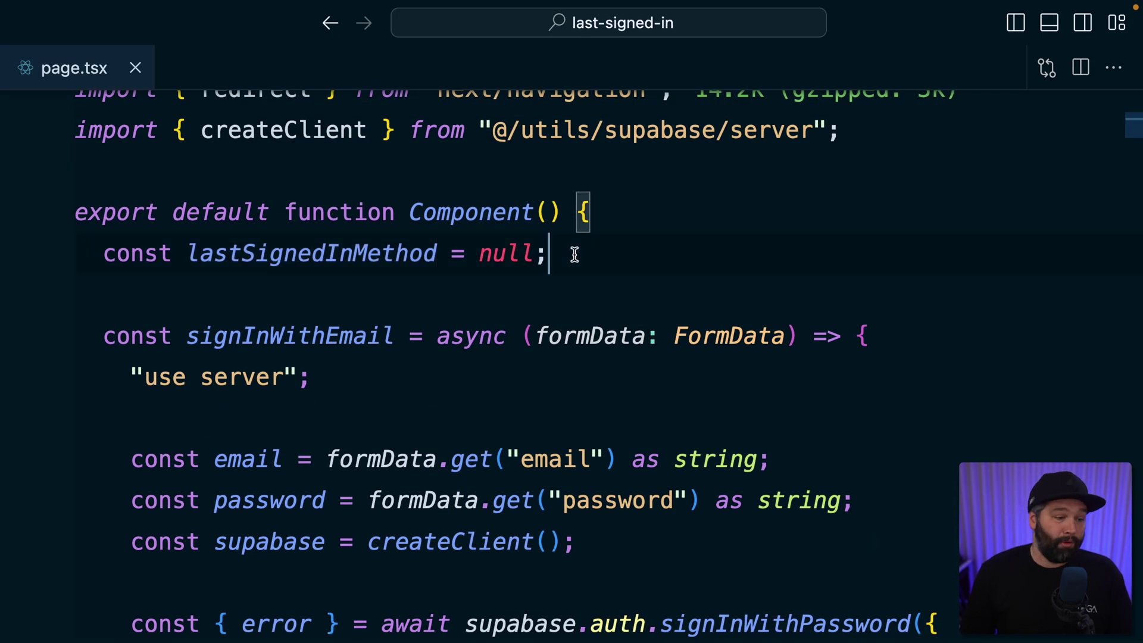
double_click(505, 253)
scroll(505, 254, "up", 1)
type("'")
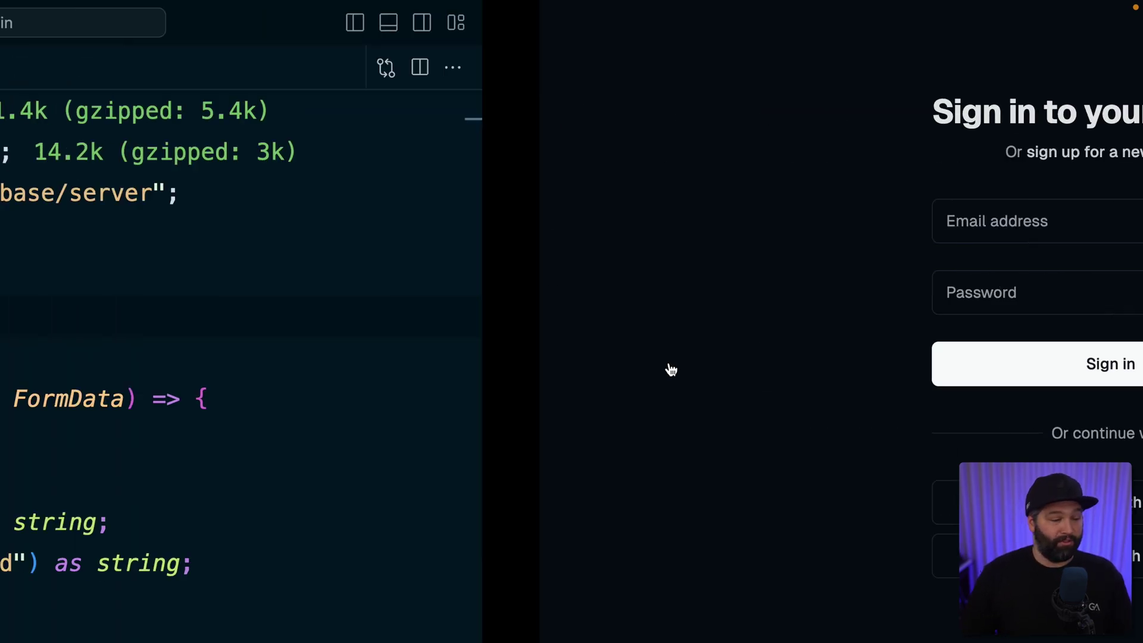
scroll(669, 362, "down", 5)
scroll(668, 363, "down", 5)
scroll(669, 362, "down", 5)
scroll(669, 362, "down", 5)
scroll(669, 362, "down", 5)
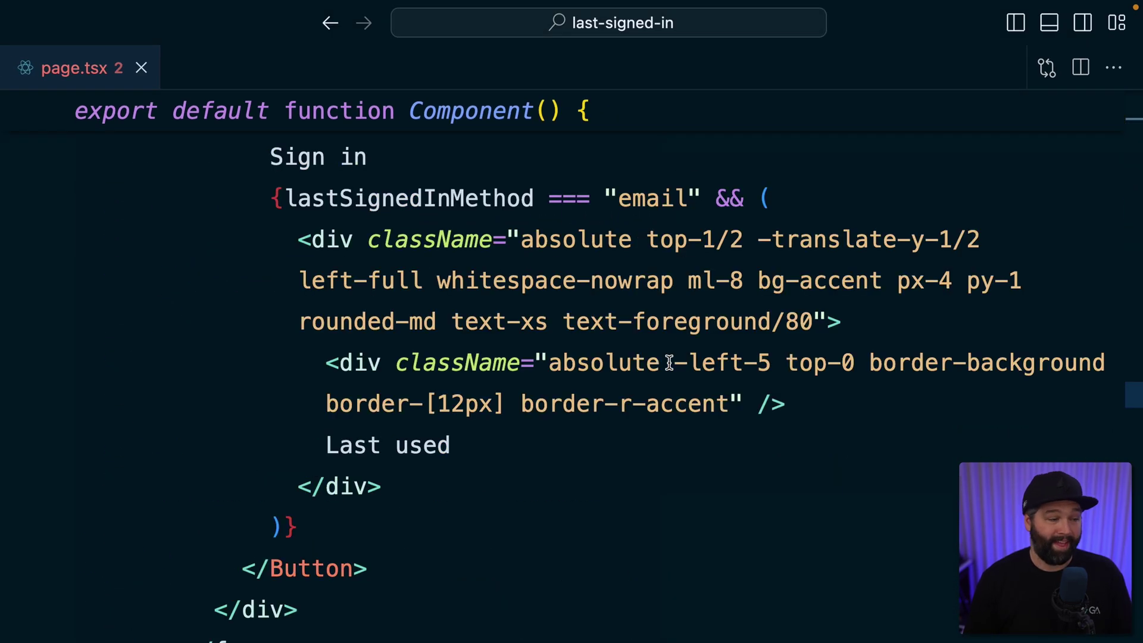
double_click(402, 198)
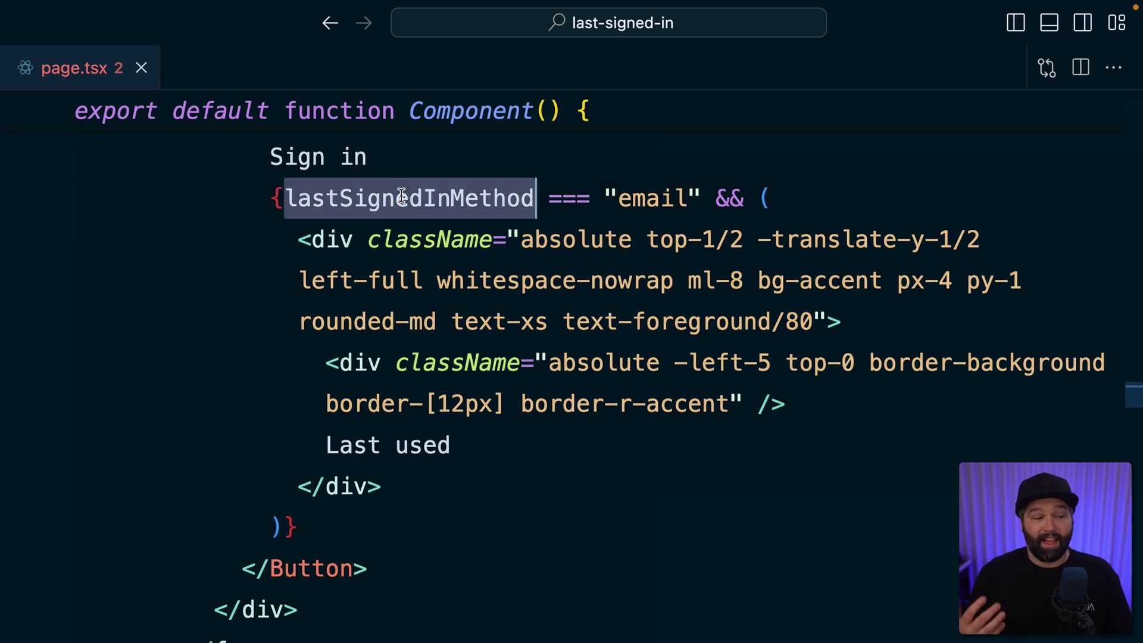
double_click(650, 197)
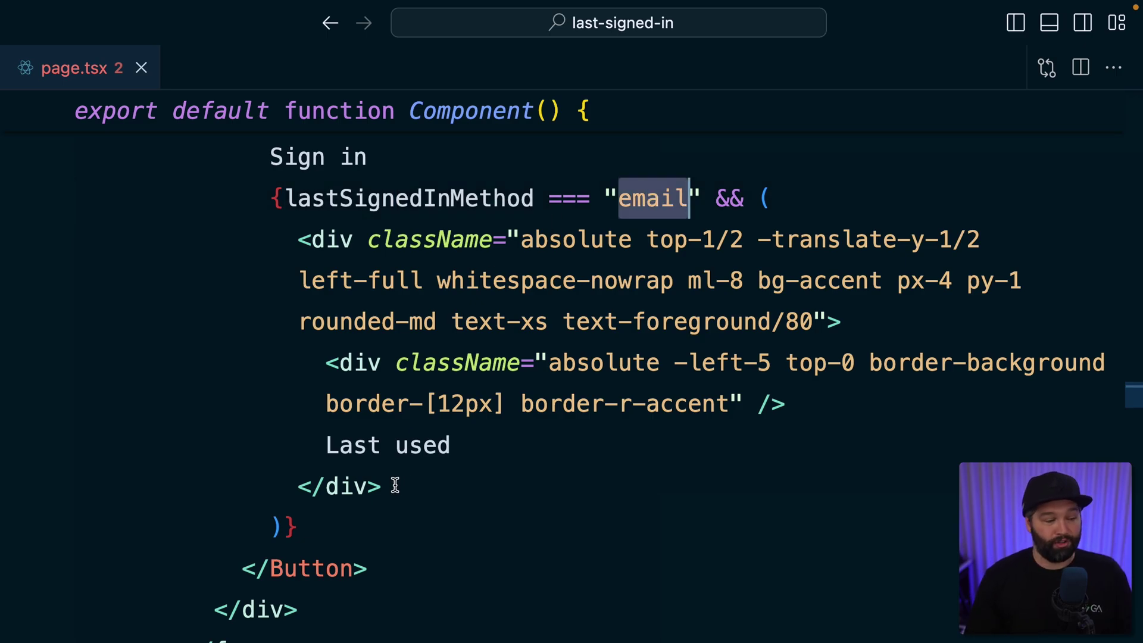
left_click_drag(394, 486, 299, 241)
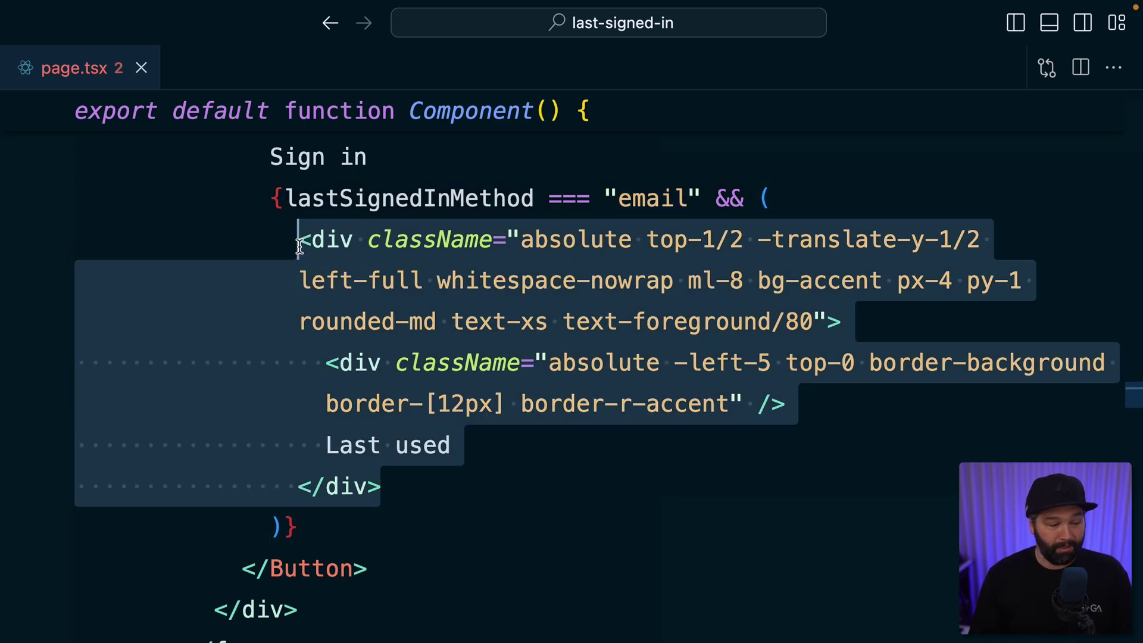
left_click(328, 444)
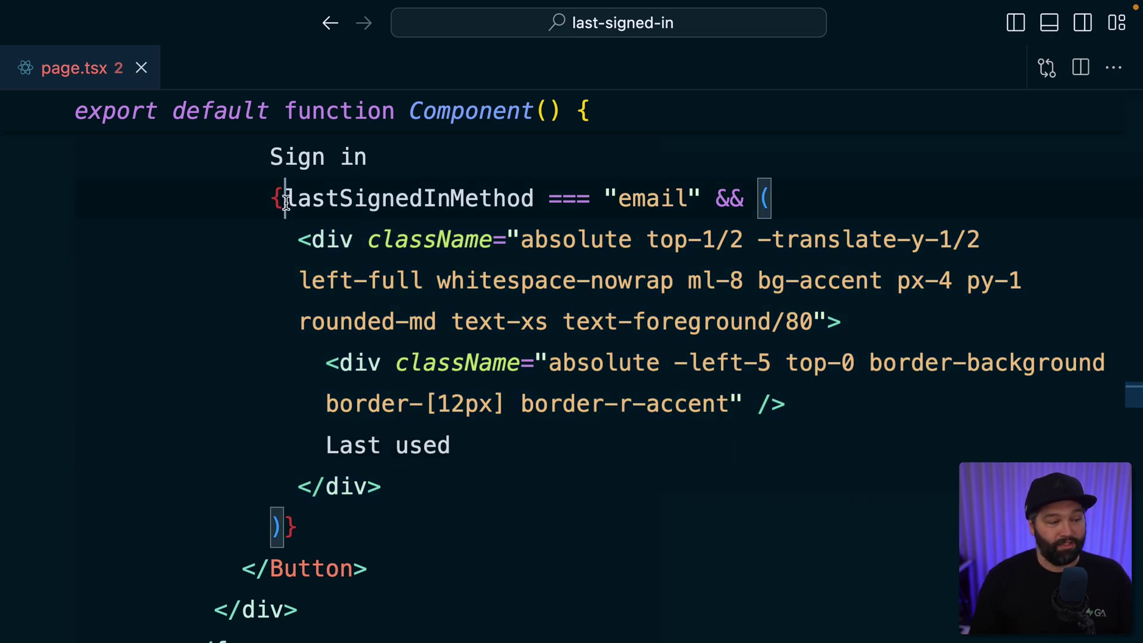
left_click_drag(286, 202, 650, 202)
key("ctrl+d")
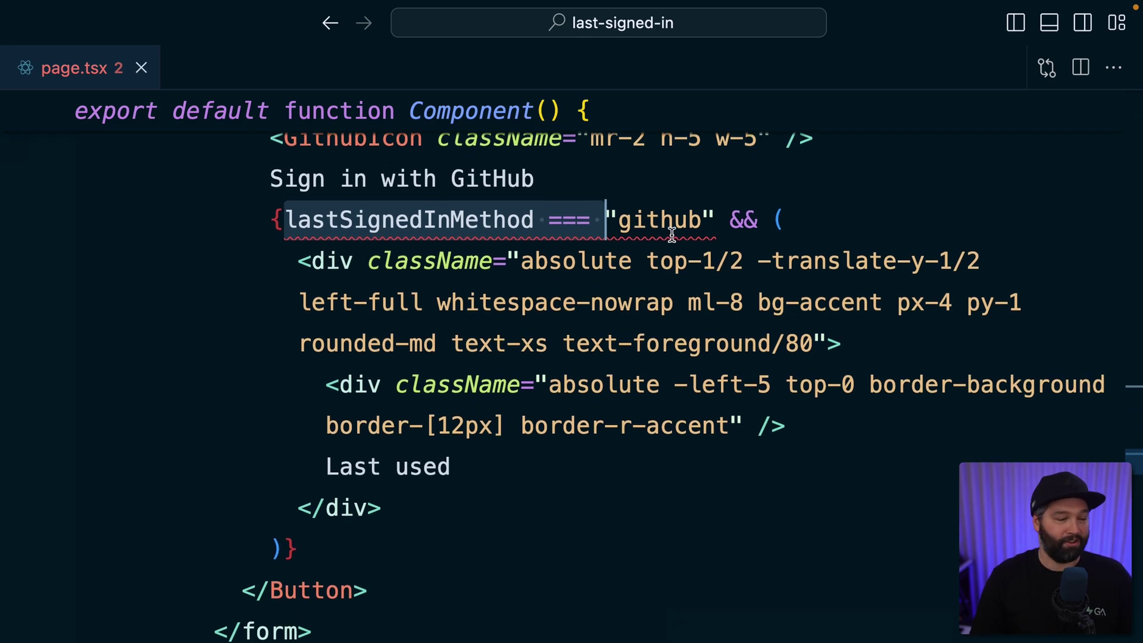
mouse_move(665, 224)
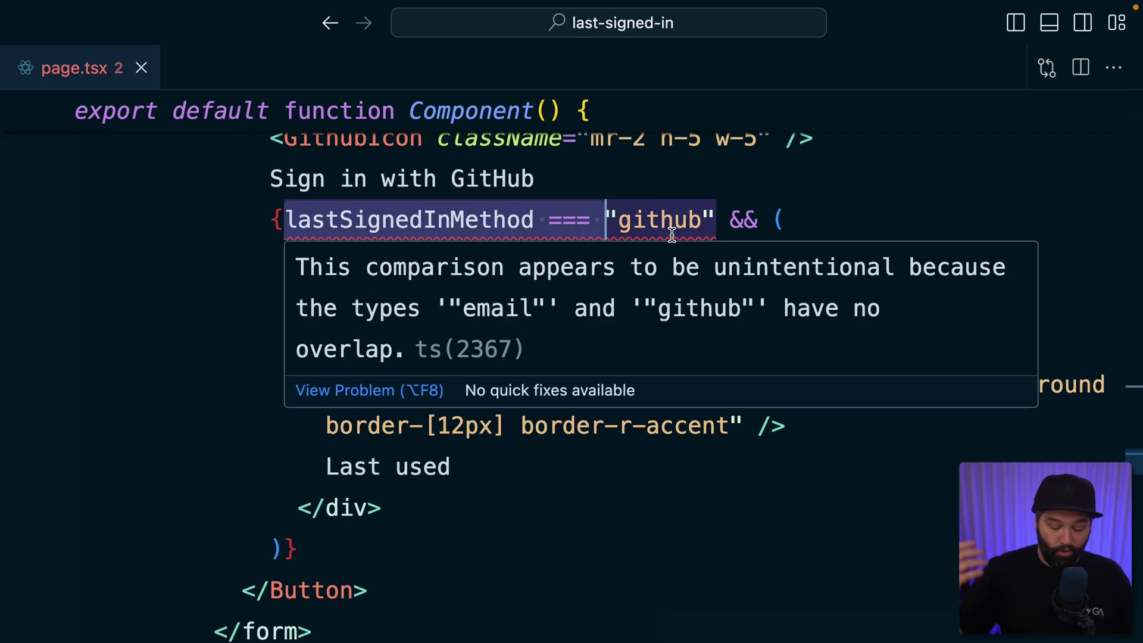
key("cmd+g")
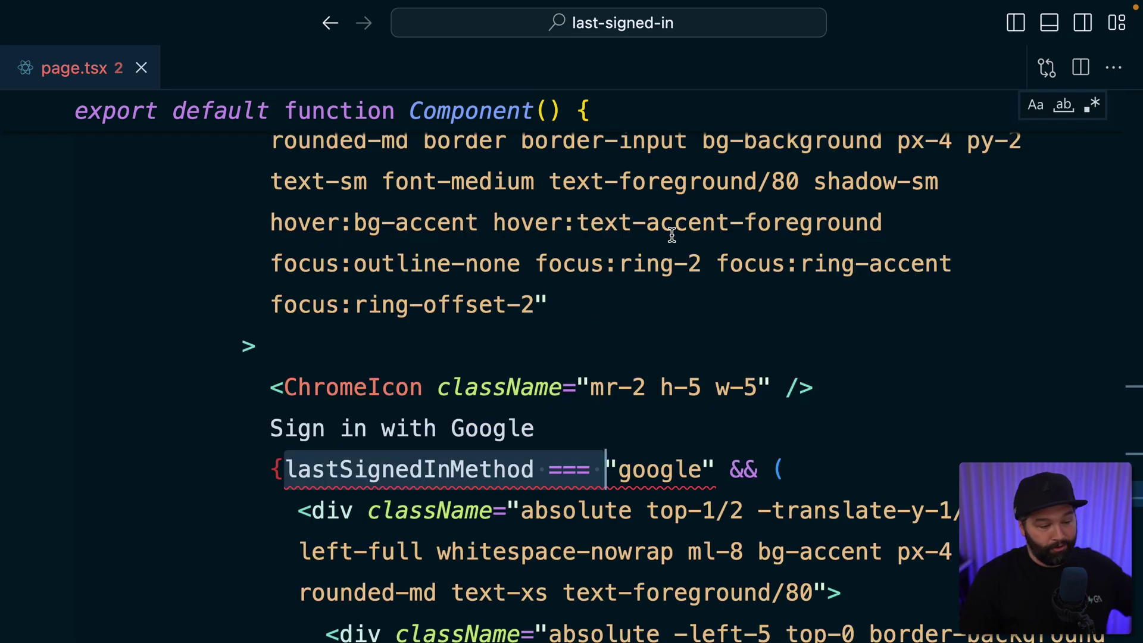
key("Escape")
scroll(671, 235, "down", 2)
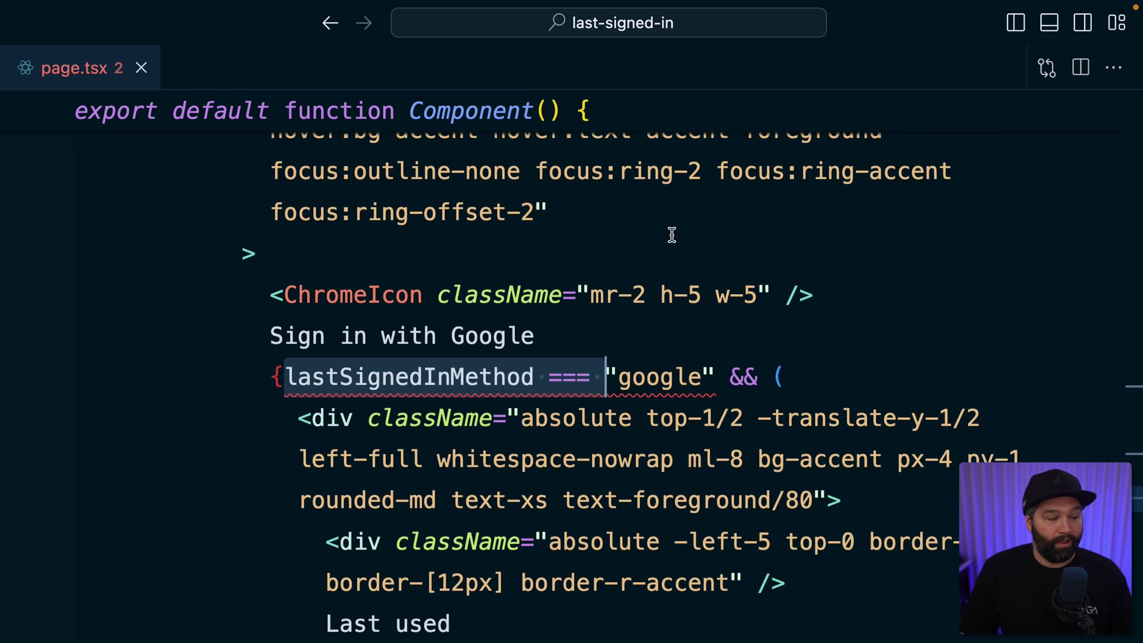
scroll(671, 235, "down", 3)
mouse_move(659, 377)
scroll(658, 255, "up", 5)
scroll(658, 256, "up", 5)
scroll(658, 256, "up", 5)
scroll(658, 256, "up", 5)
Change lastSignedInMethod from "email" to "github", then to "google", and save
double_click(495, 279)
type("github")
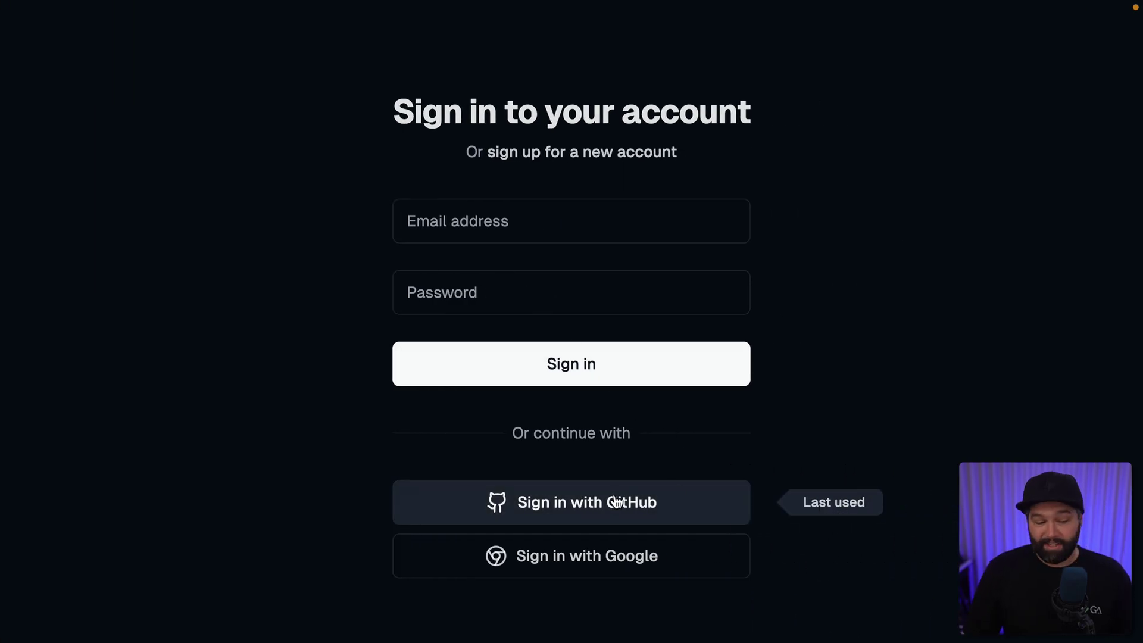
double_click(541, 324)
type("goog")
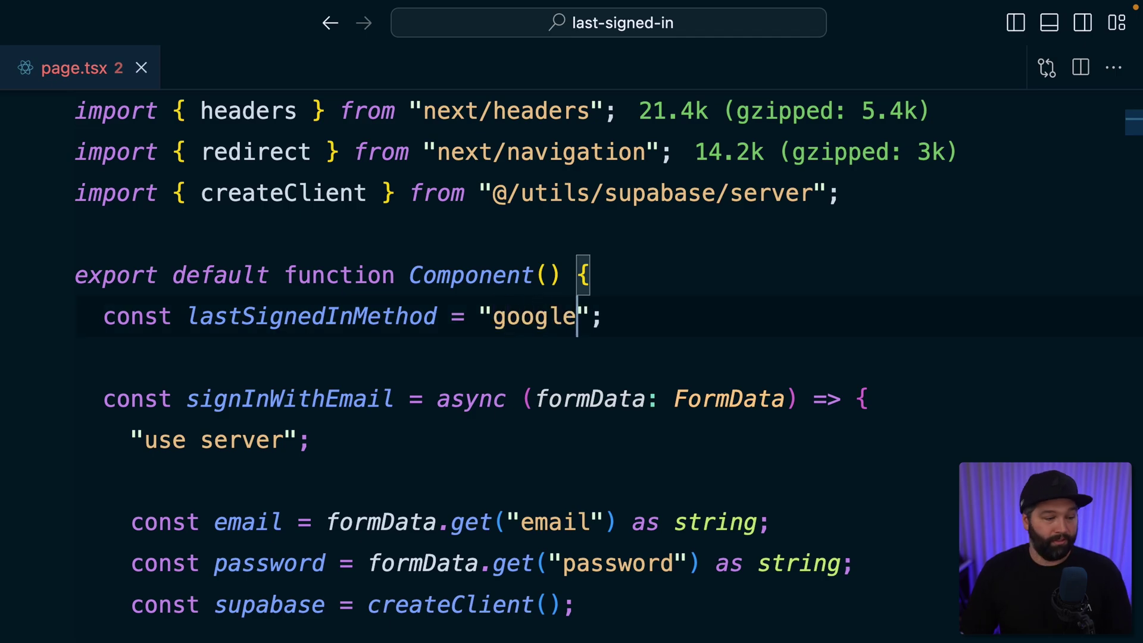
key("ctrl+Right")
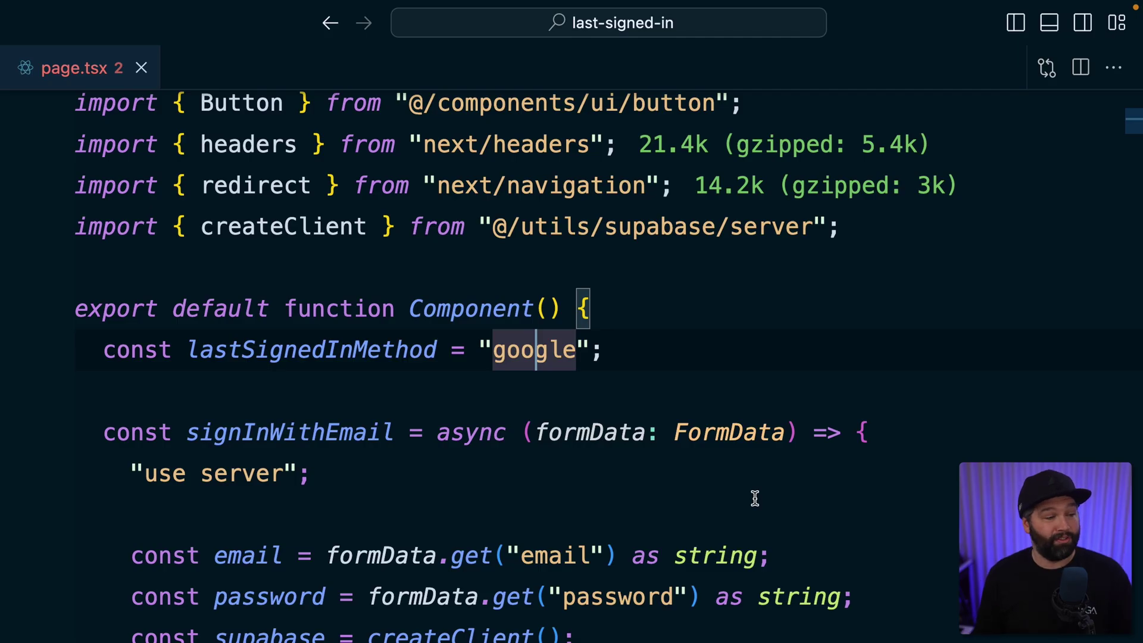
left_click(276, 224, "super")
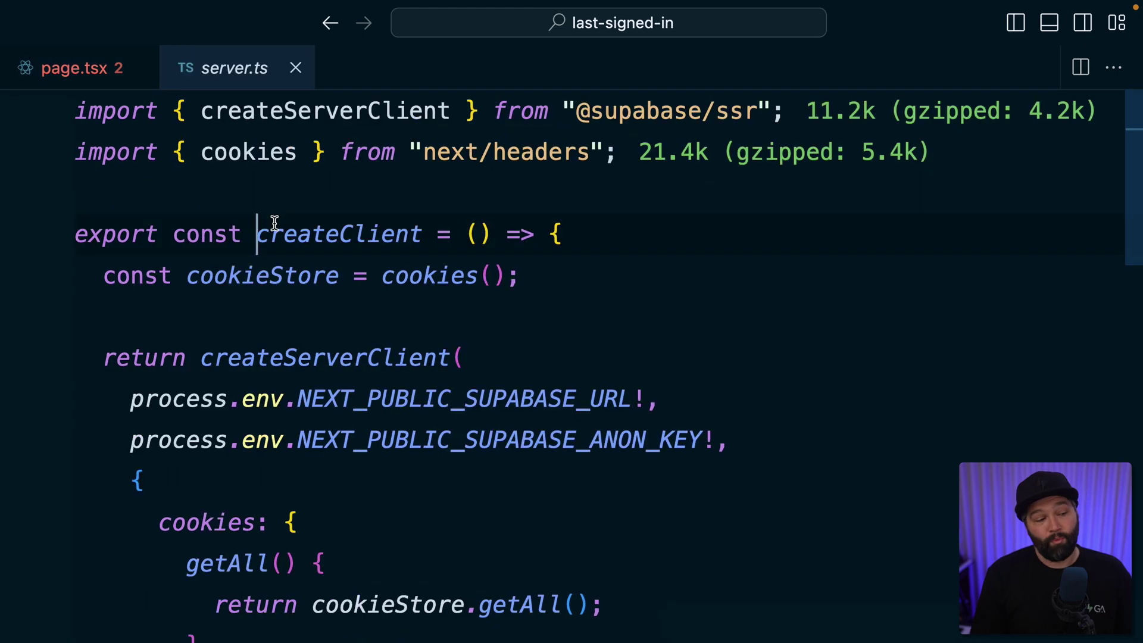
scroll(275, 224, "down", 3)
scroll(275, 224, "down", 1)
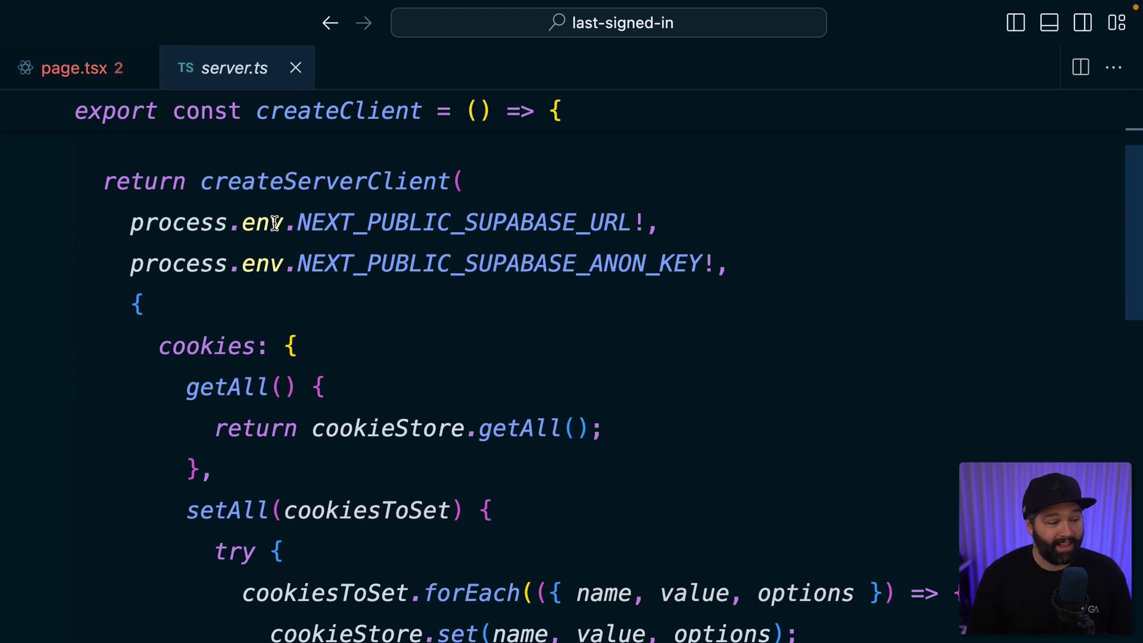
double_click(183, 348)
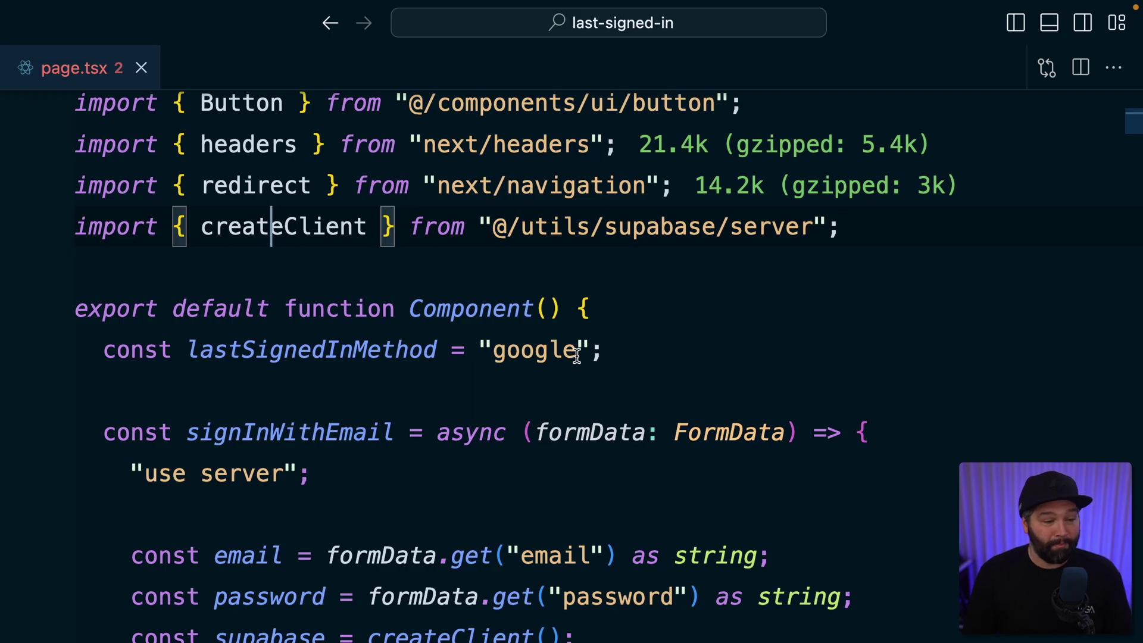
Add const cookieJar = cookies() inside Component, auto-importing cookies
left_click(607, 308)
key("Return")
type("cookies")
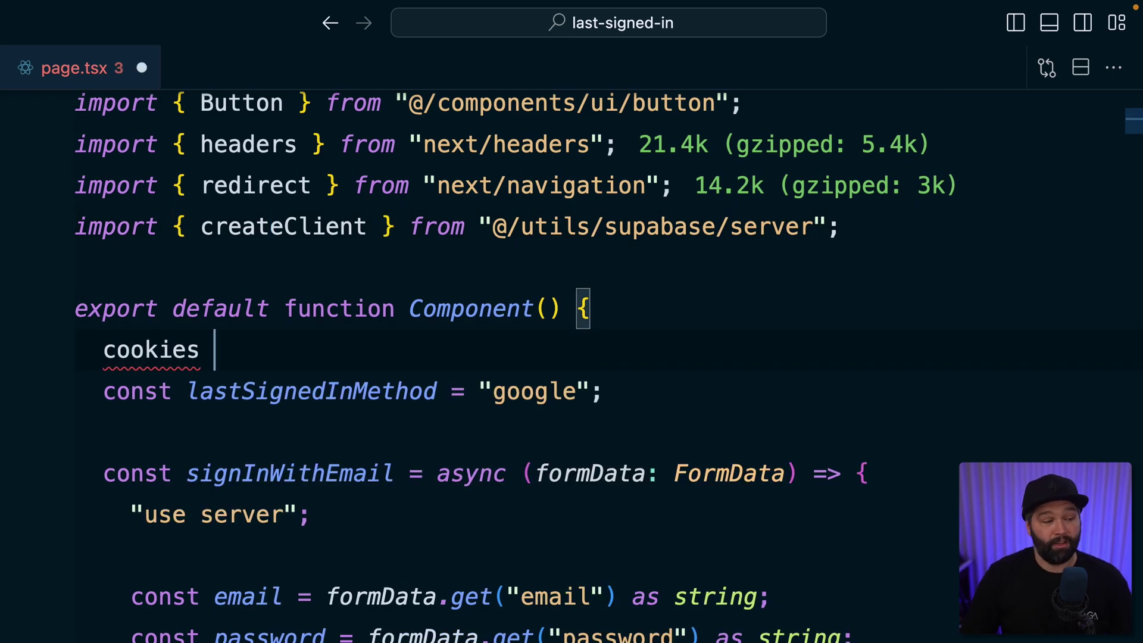
key("ctrl+space")
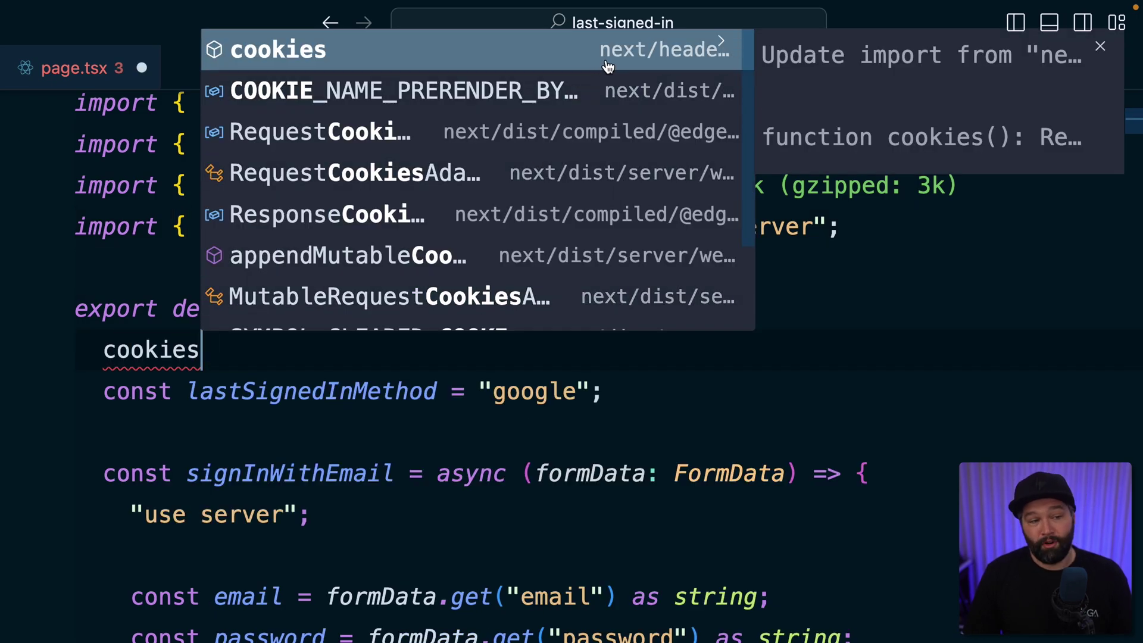
key("Return")
type("(")
key("Home")
type("const cookies")
key("BackSpace")
type("Jar =")
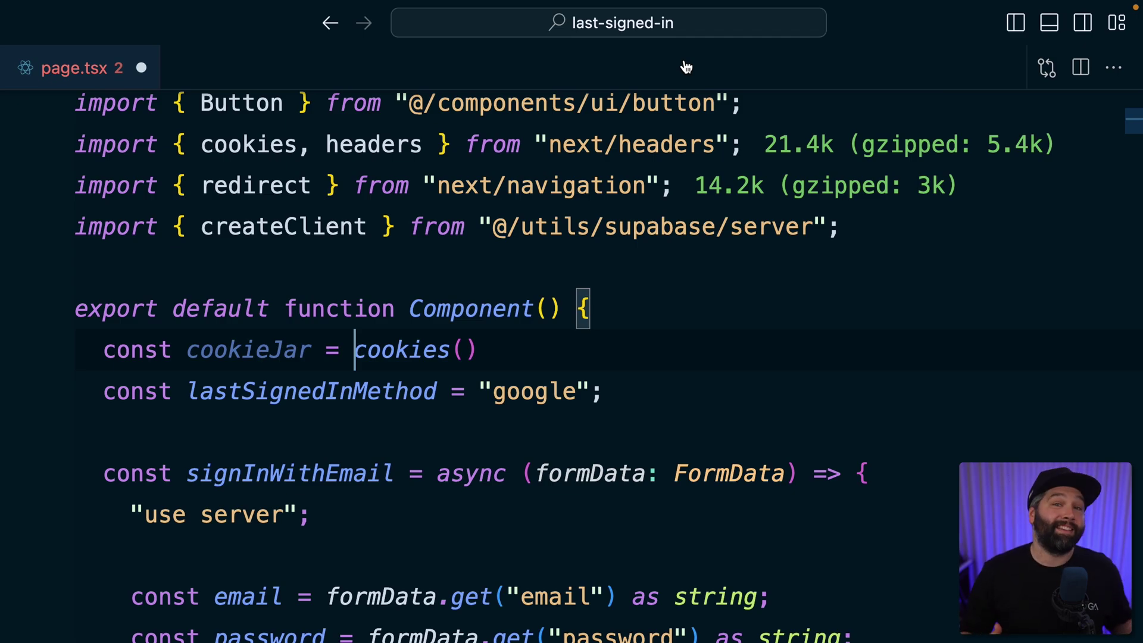
Assign lastSignedInMethod from cookieJar.get('lastSignInMethod')?.value and delete the hardcoded google line
key("End")
key("Return")
type("cook")
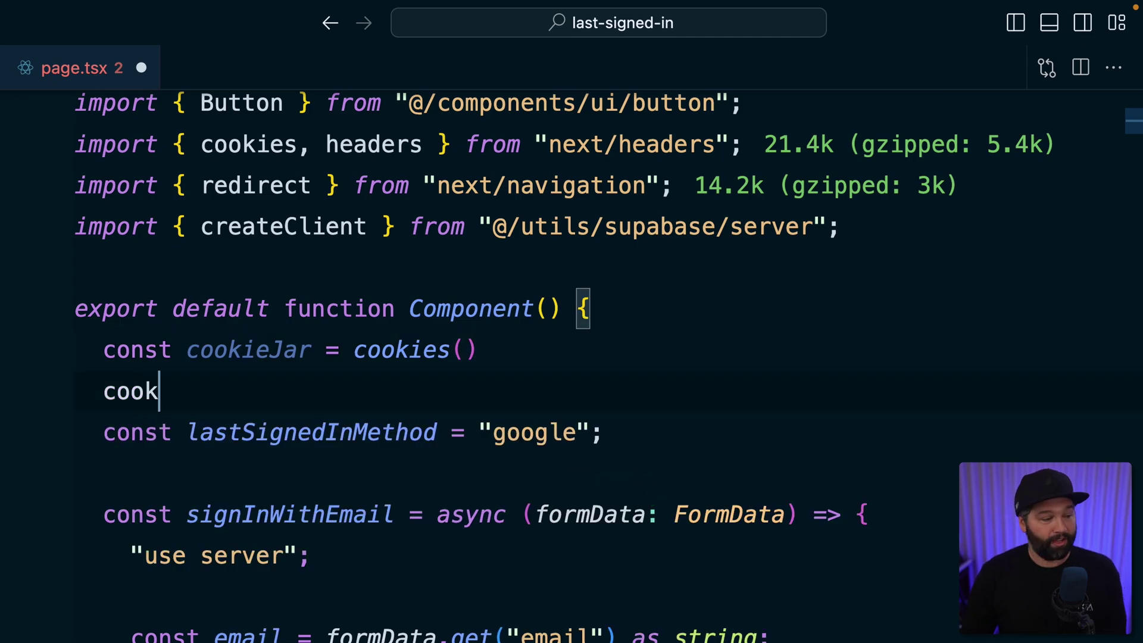
type("ieJar.get(")
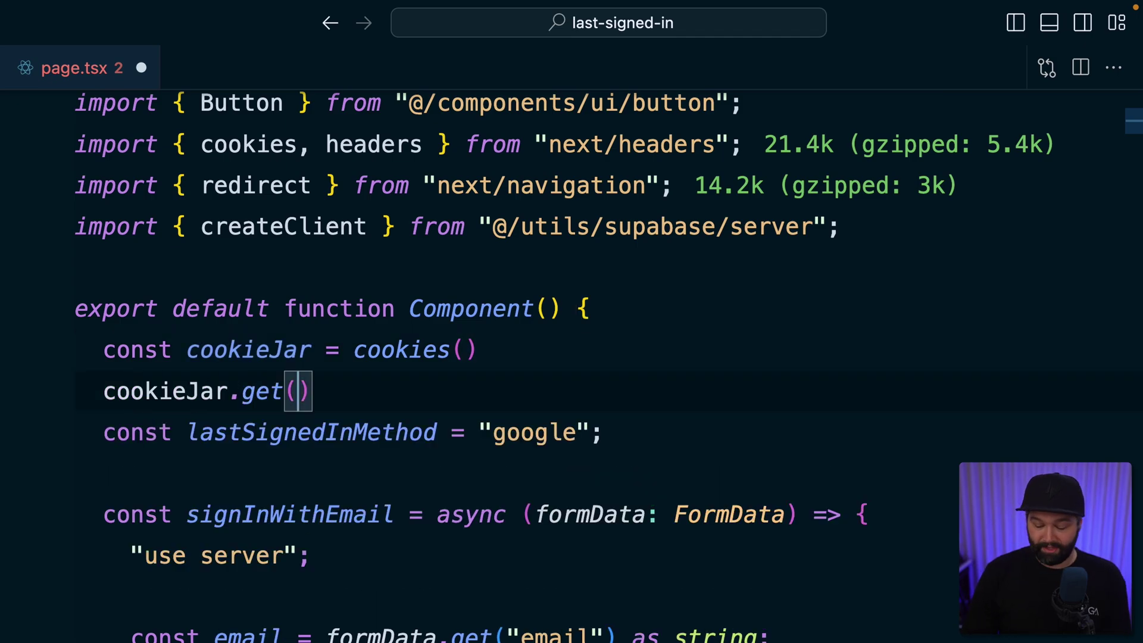
type("'last")
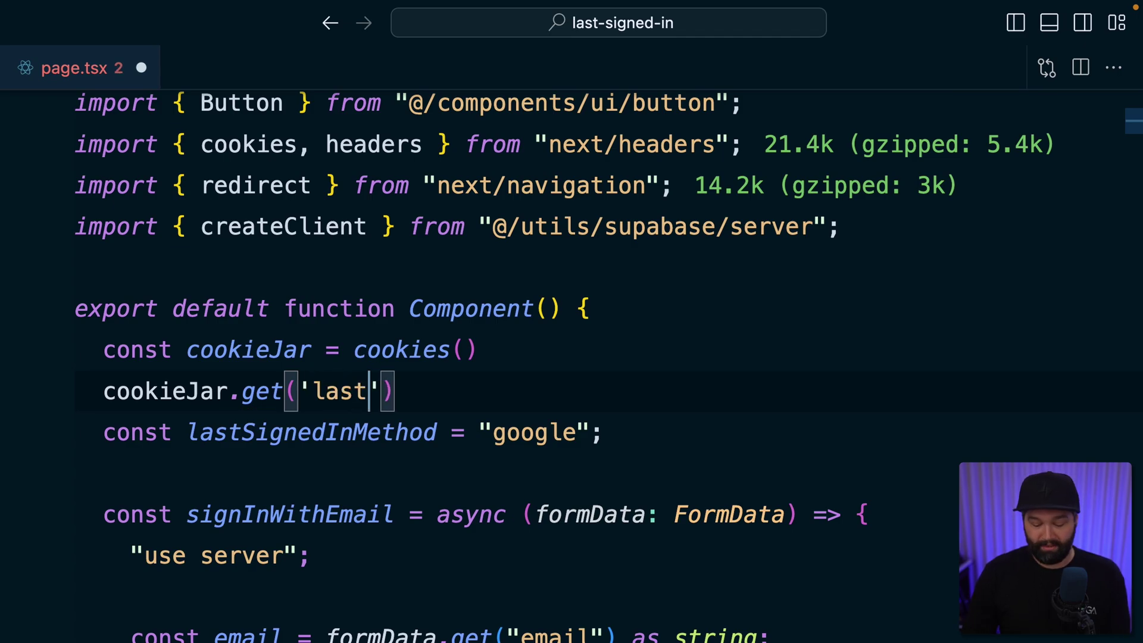
type("SignInMethod")
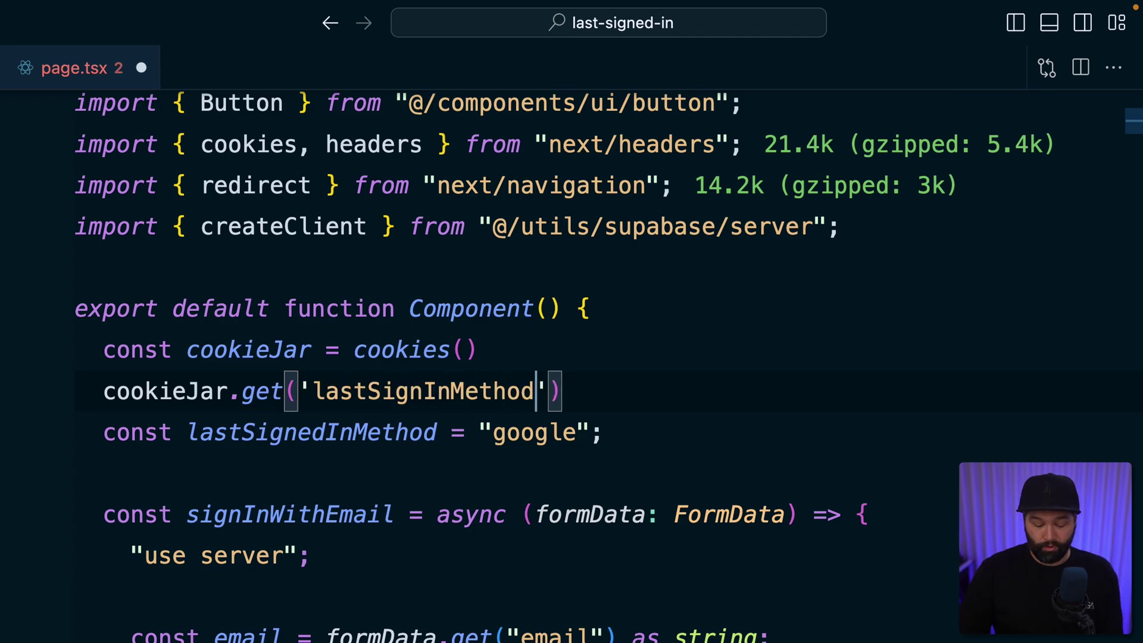
type(".")
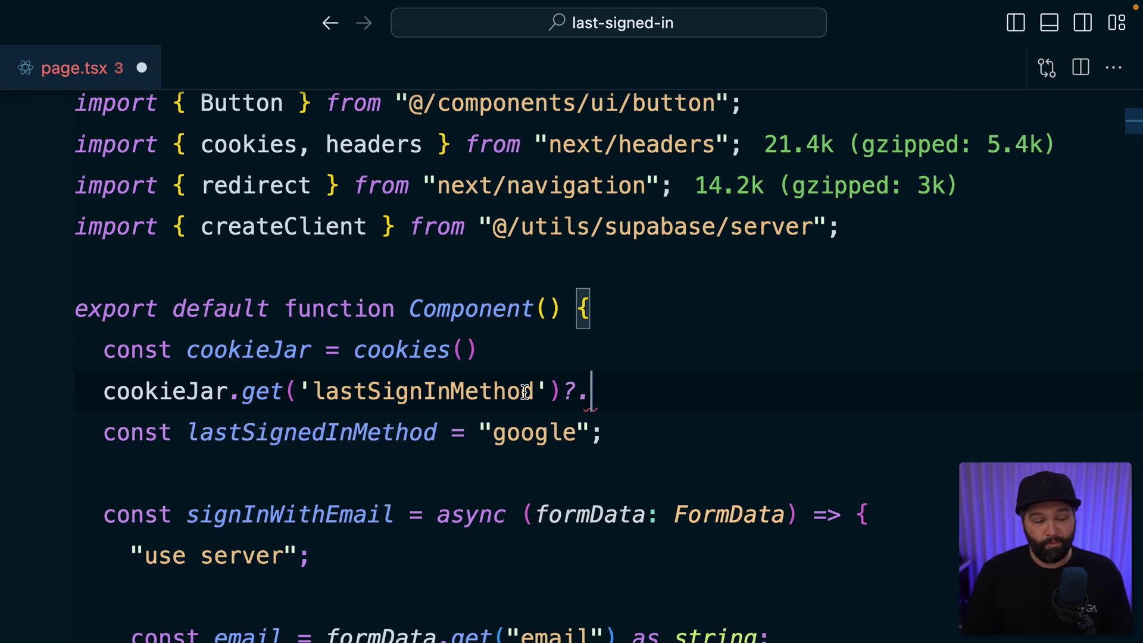
type("value")
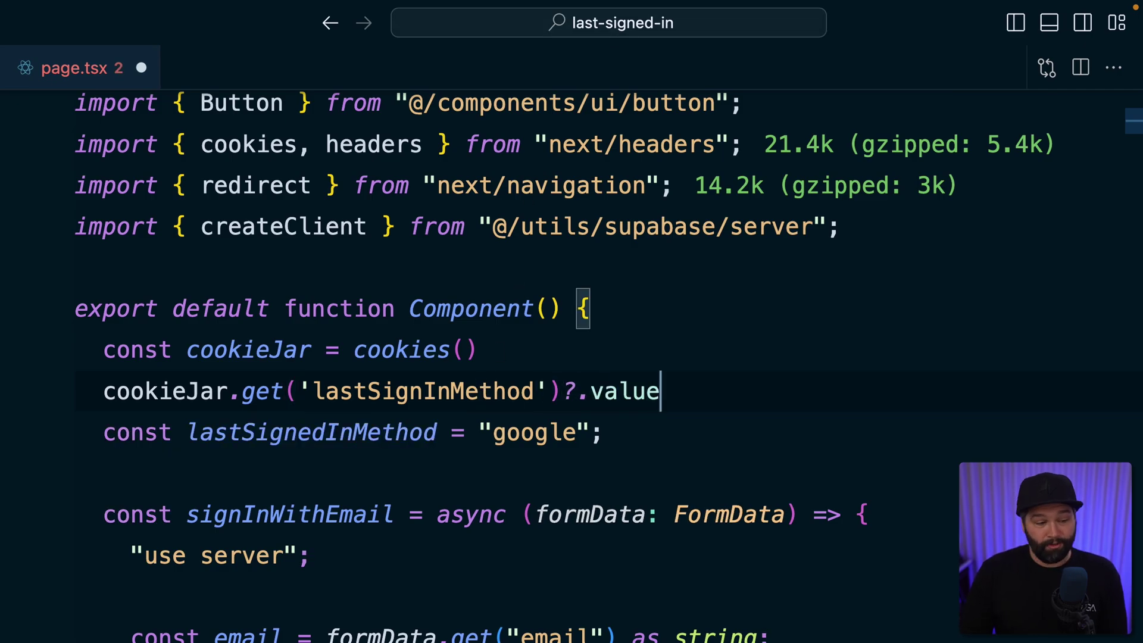
type("const lastSignedInMethod =")
key("Down")
key("super+BackSpace")
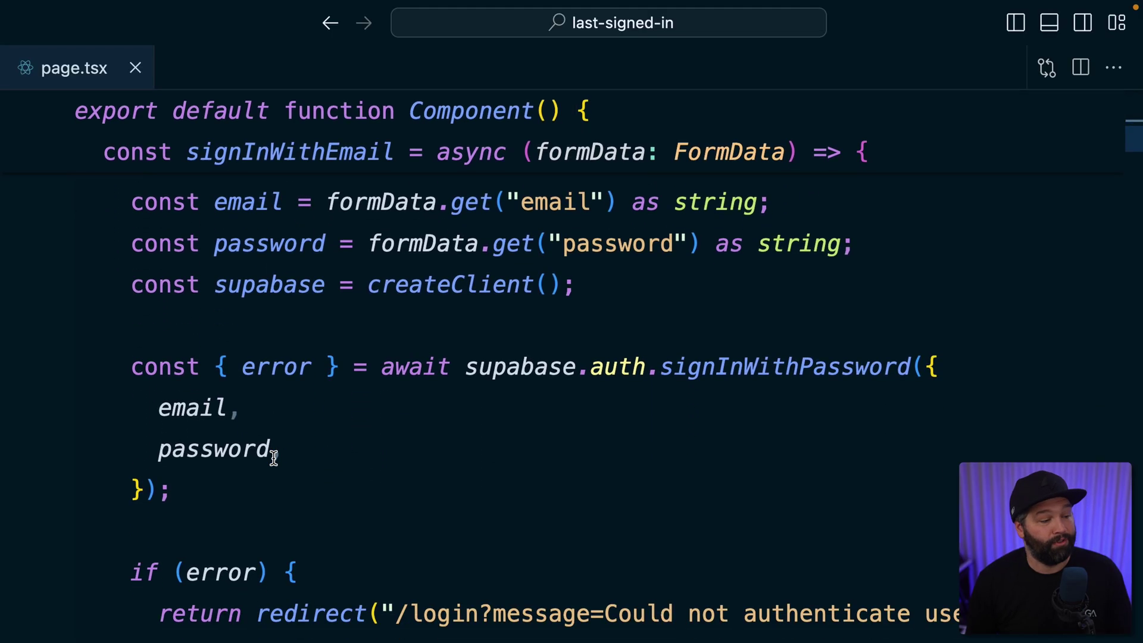
scroll(269, 462, "down", 3)
scroll(274, 455, "down", 5)
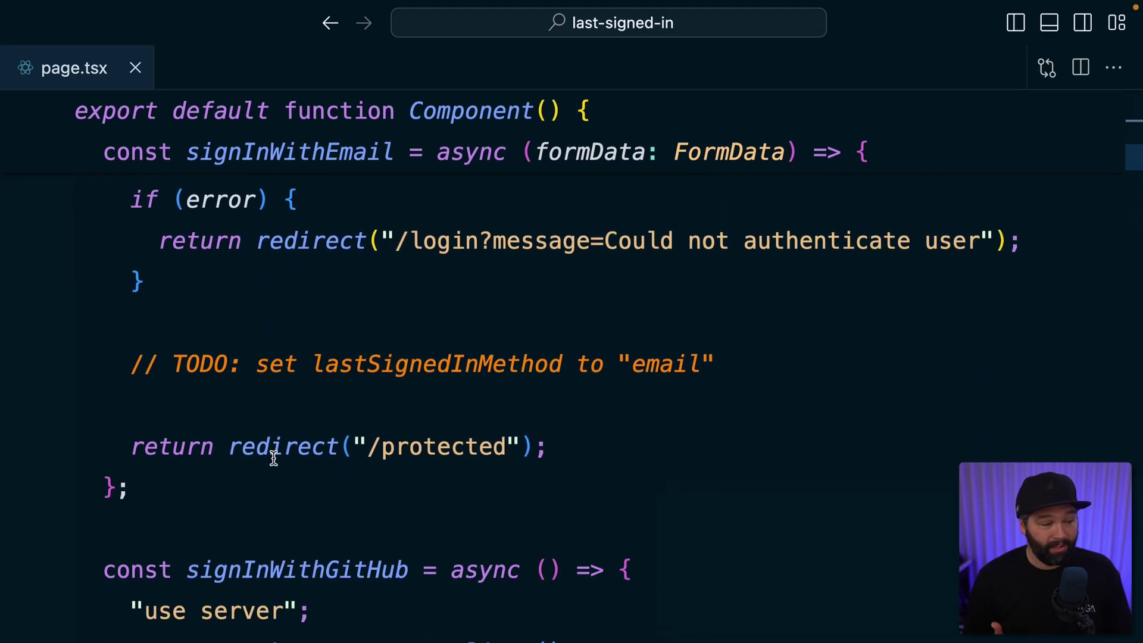
Replace the email action's TODO with cookies() and a lastSignedInMethod 'email' cookie set
double_click(217, 206)
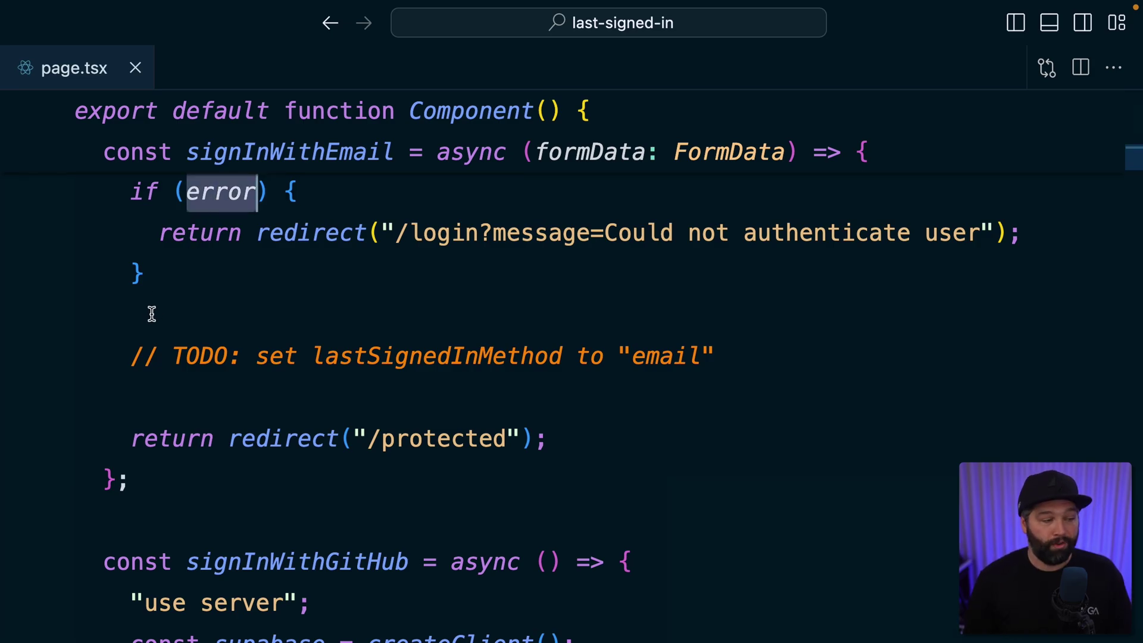
left_click(131, 356)
key("shift+End")
type("const cookieJar = cookies")
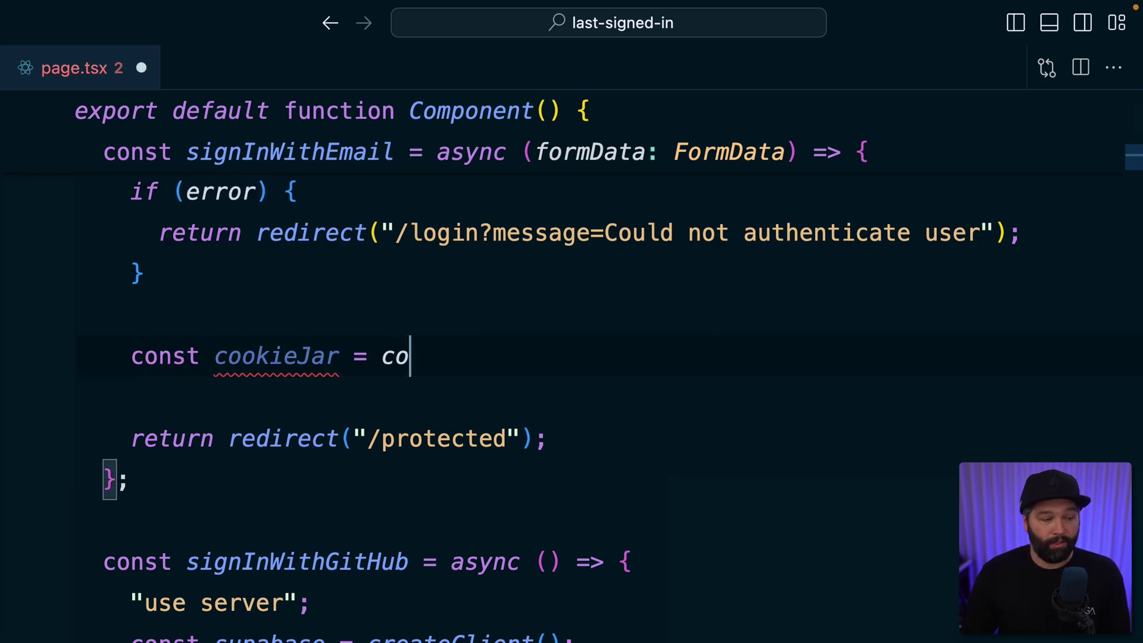
type("()")
key("Return")
type("co")
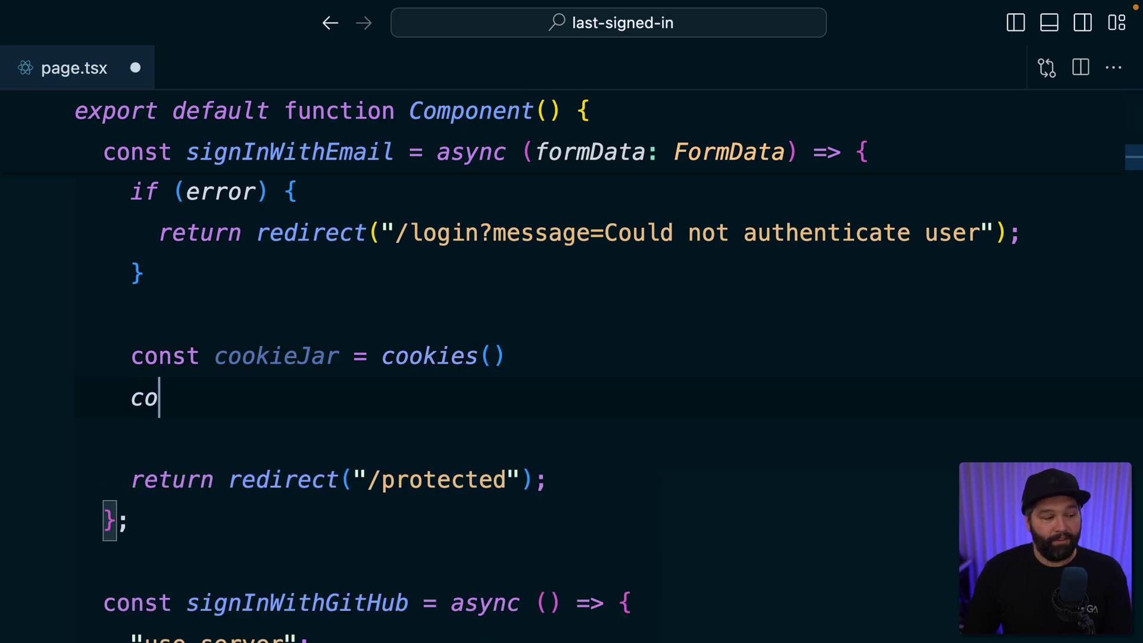
type("okieJar.set")
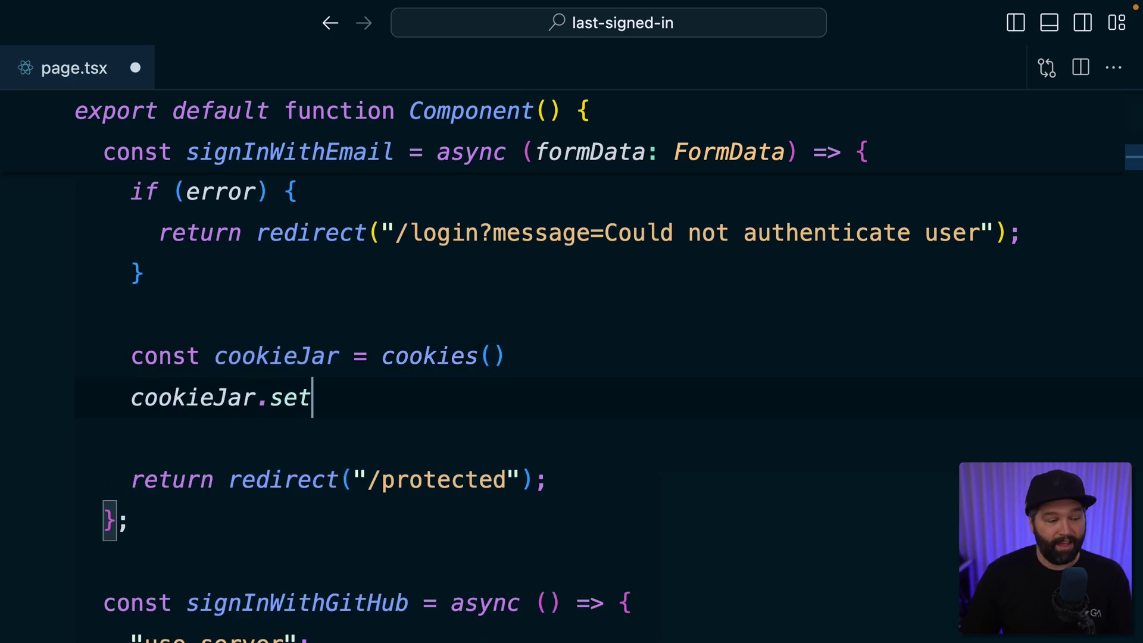
type("('lastSignedInMethod'")
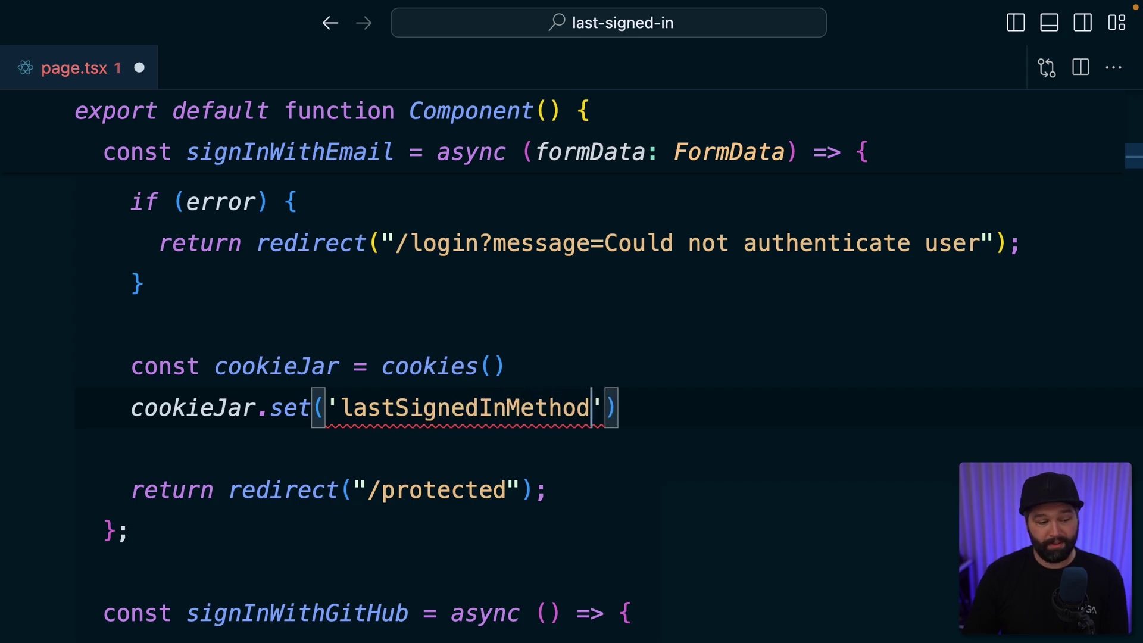
type(", ")
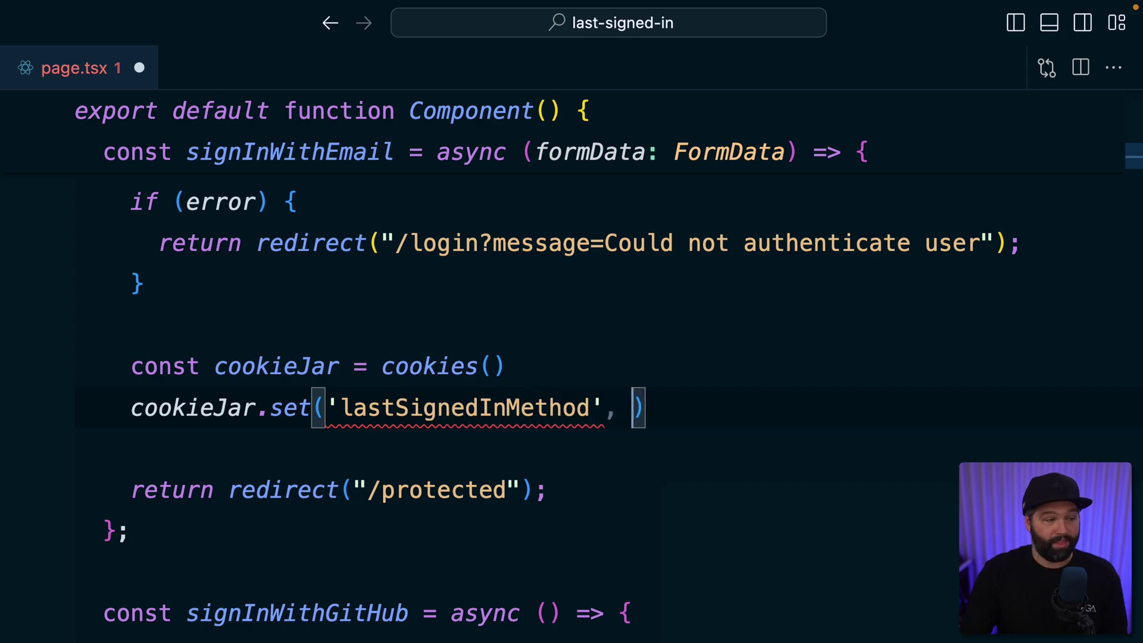
type("'email")
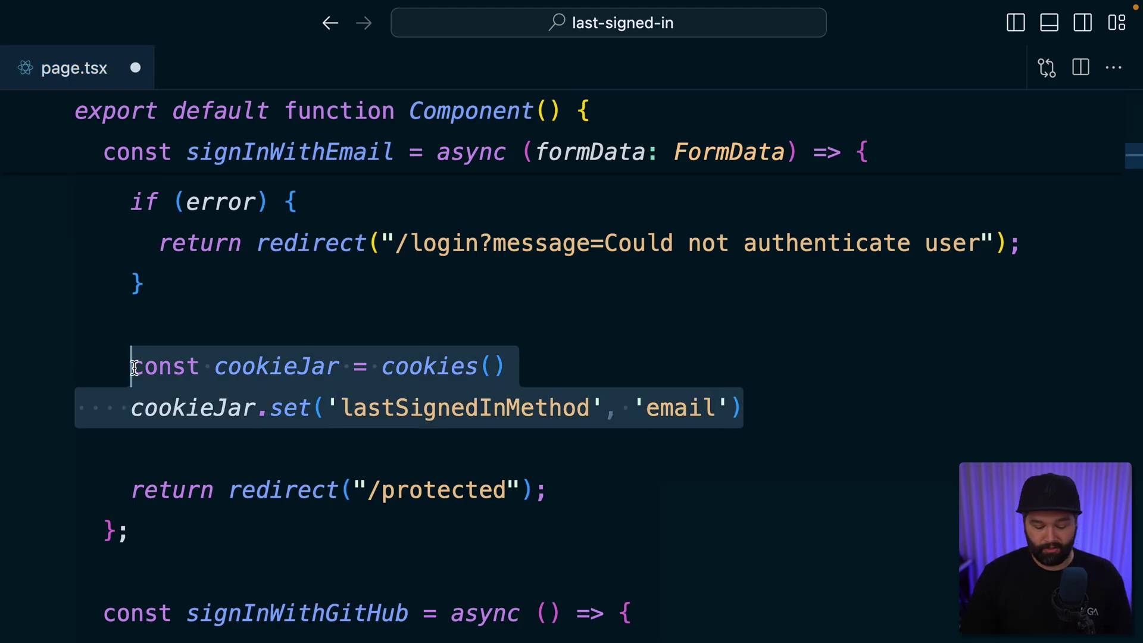
scroll(134, 368, "down", 5)
scroll(135, 369, "down", 2)
scroll(134, 368, "down", 1)
scroll(134, 368, "down", 4)
scroll(134, 368, "down", 3)
scroll(135, 368, "down", 1)
mouse_move(220, 197)
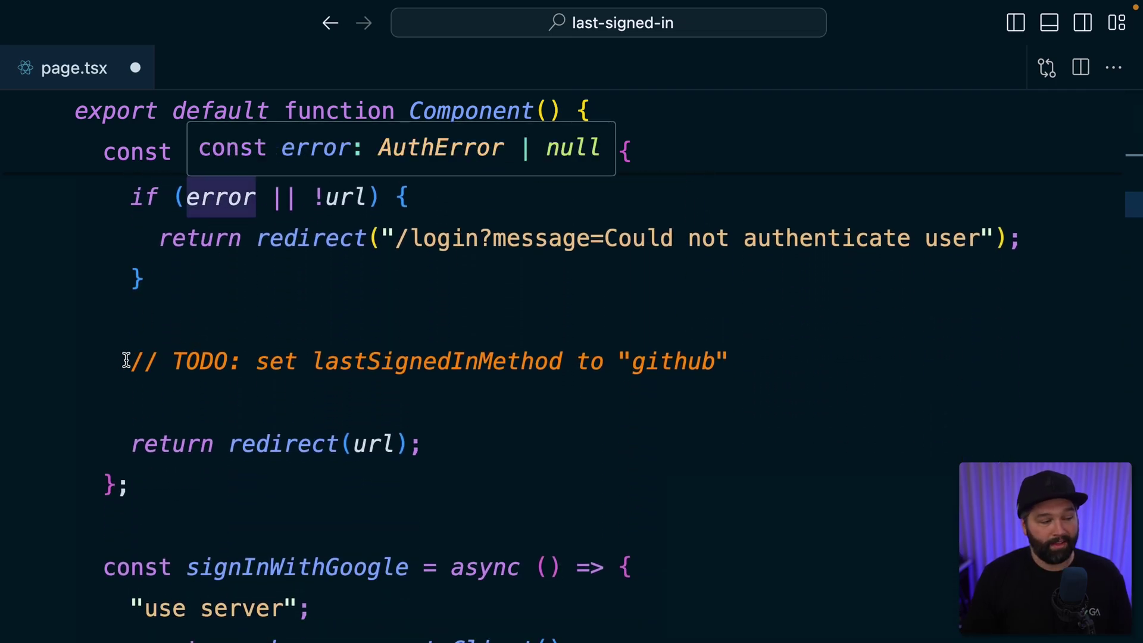
Paste the cookie-setting lines into signInWithGitHub as 'github' and into signInWithGoogle, then save
left_click(126, 361)
key("shift+End")
type("const cookieJar = cookies() cookieJar.set('lastSignedInMethod', 'email')")
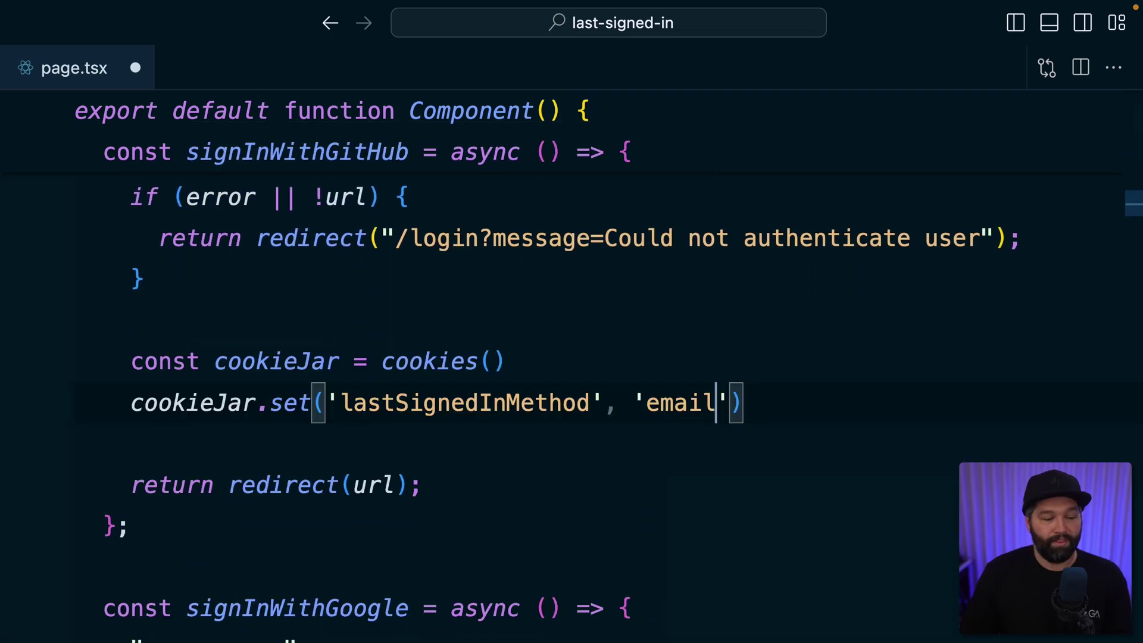
key("Left")
key("Left")
key("super+d")
type("github")
scroll(571, 357, "down", 2)
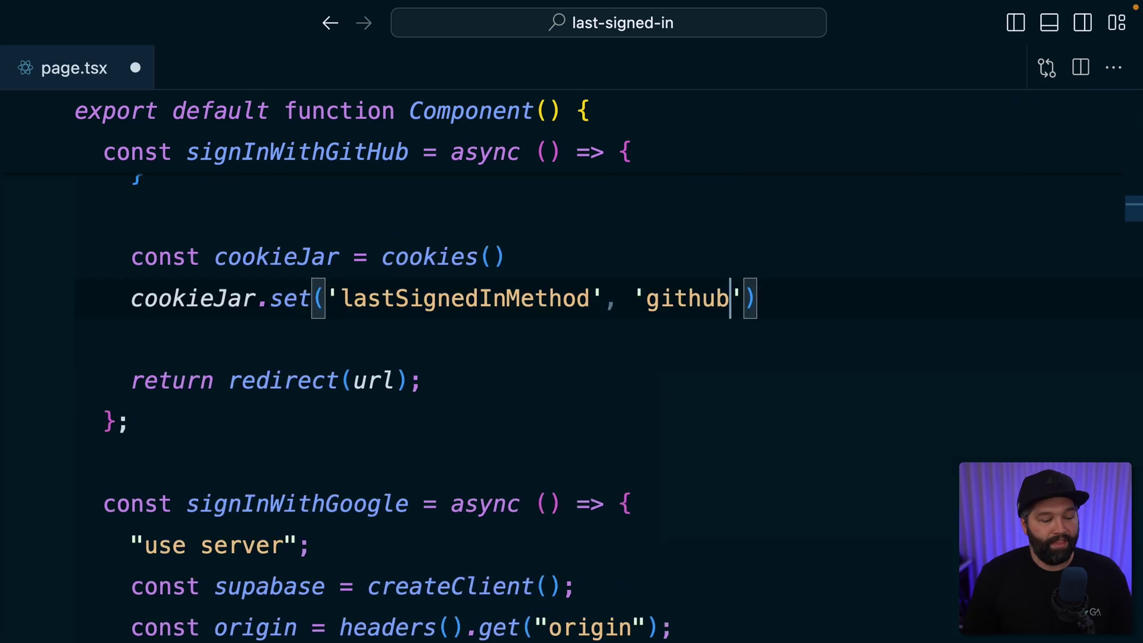
scroll(572, 357, "down", 5)
scroll(572, 358, "down", 2)
scroll(572, 402, "down", 3)
scroll(572, 402, "down", 3)
type("const cookieJar = cookies() cookieJar.set('lastSignedInMethod', '')")
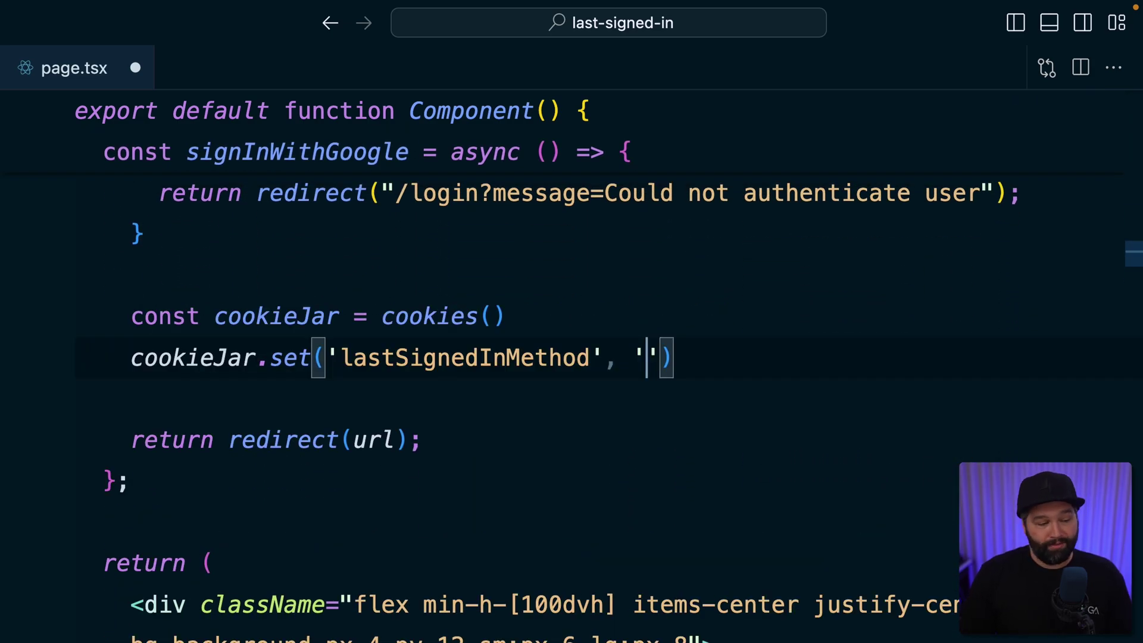
type("google")
key("super+s")
key("ctrl+Right")
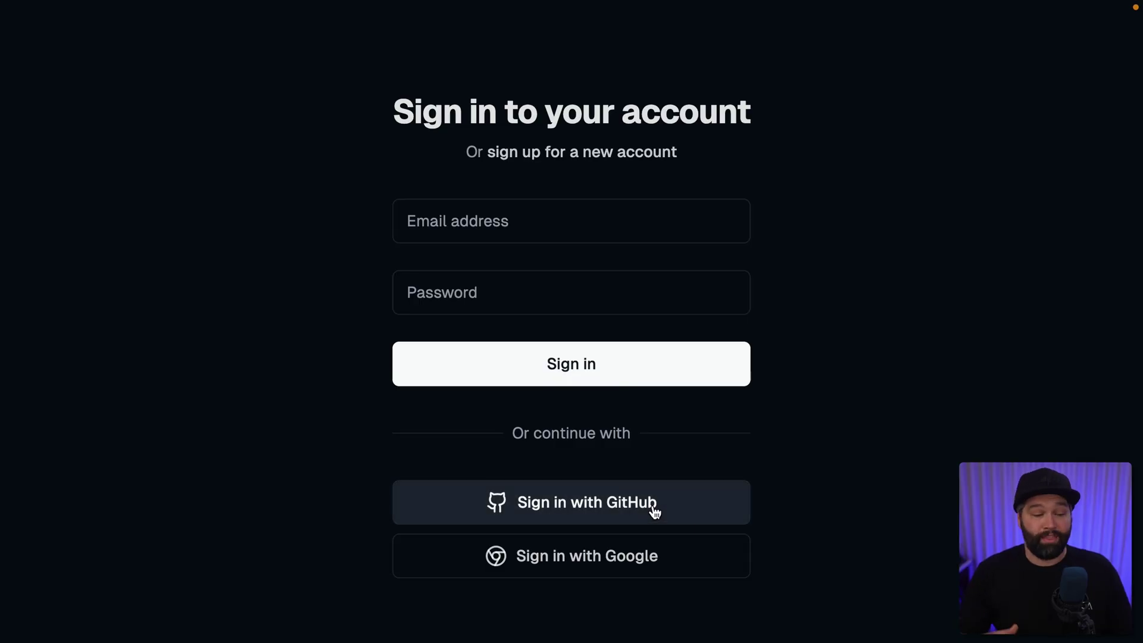
Sign in with GitHub, then log out from the protected page
left_click(653, 510)
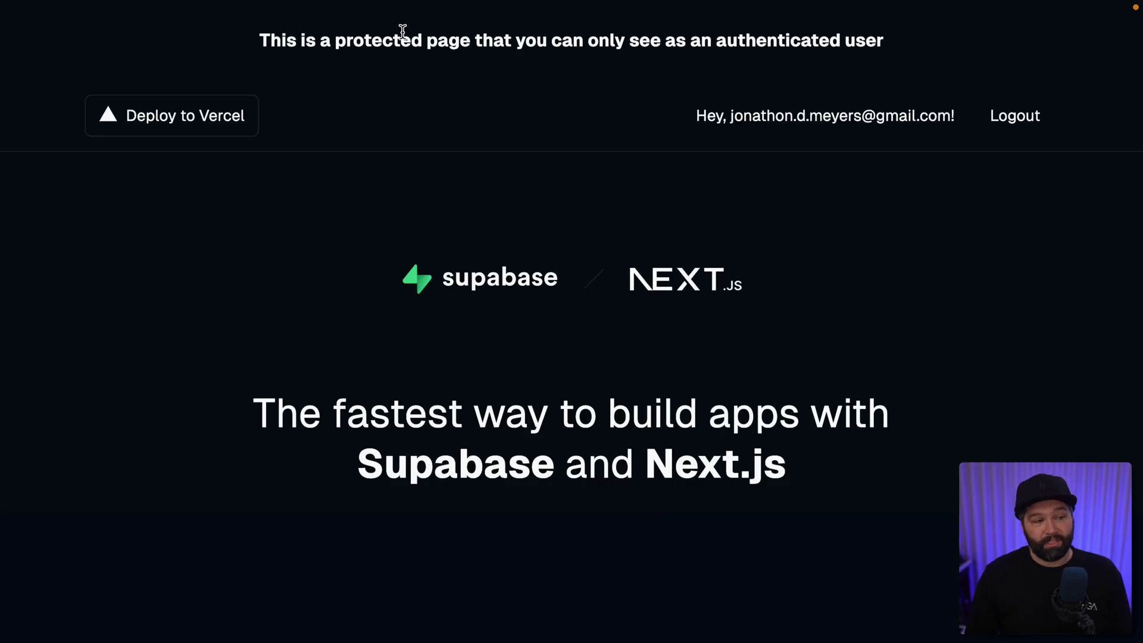
left_click(1018, 113)
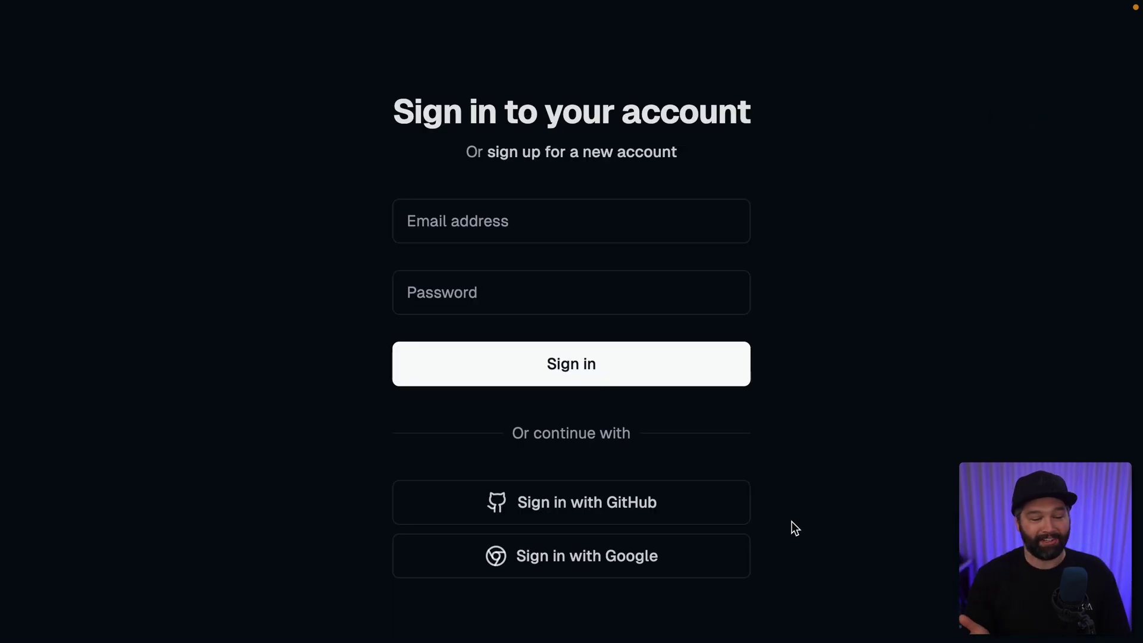
Rename the cookie read by the get call from lastSignInMethod to lastSignedInMethod, matching cookieJar.set
key("super+Tab")
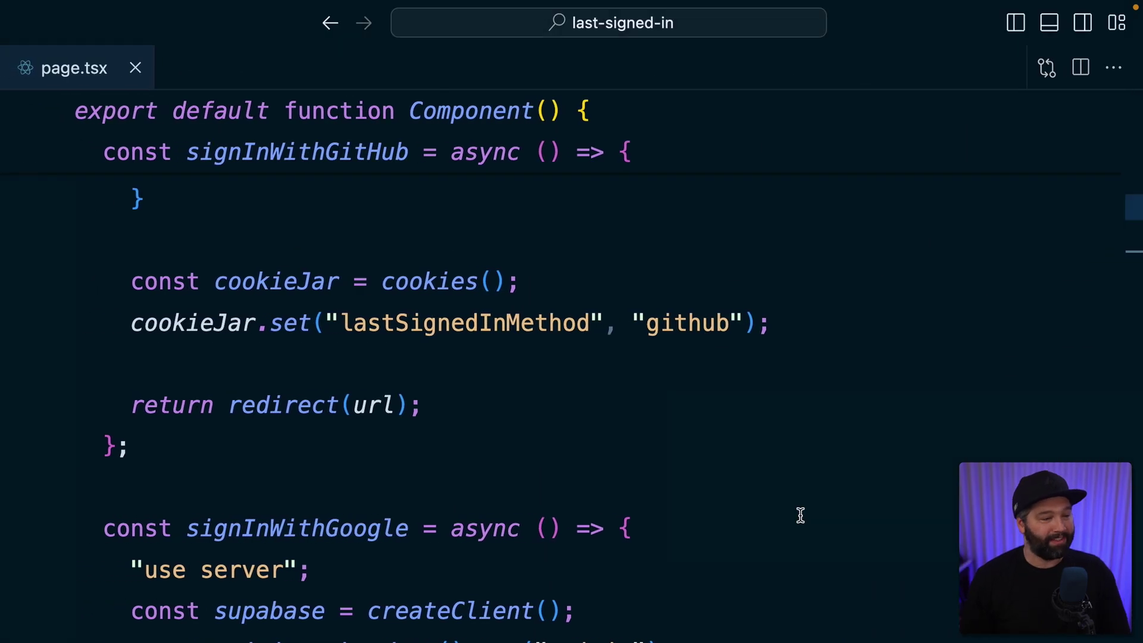
double_click(466, 329)
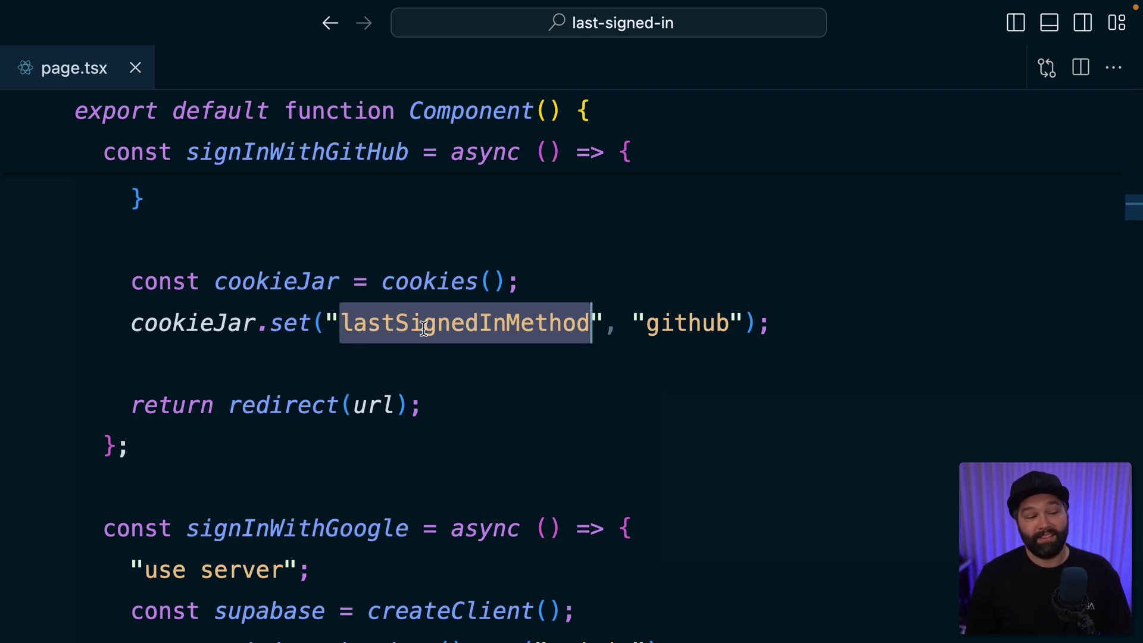
scroll(513, 329, "up", 10)
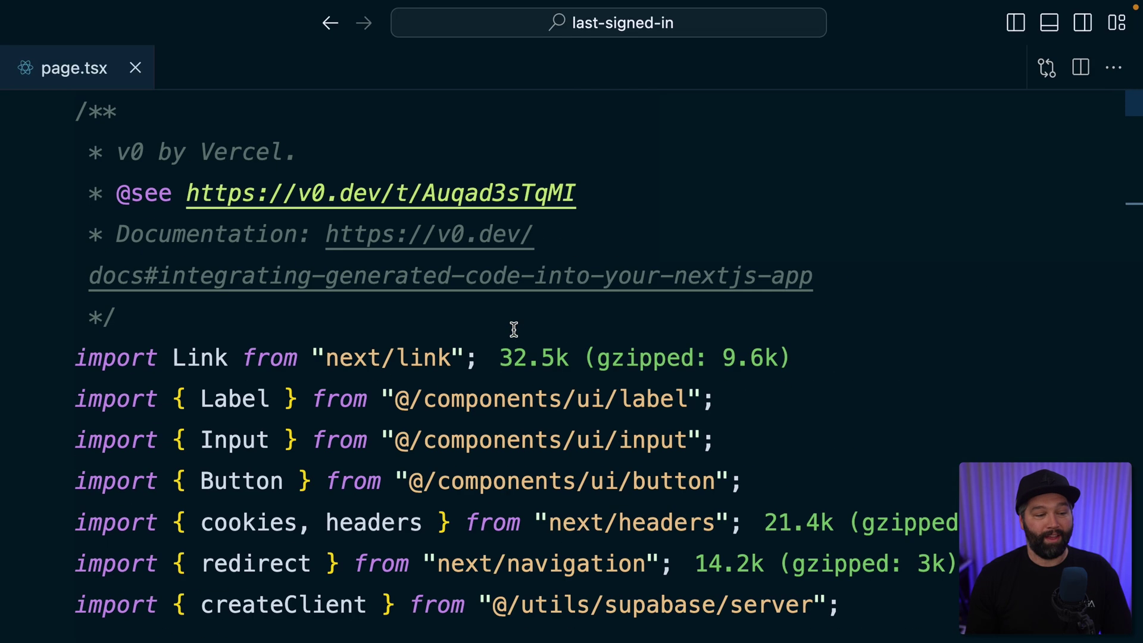
scroll(513, 330, "down", 3)
scroll(513, 327, "down", 3)
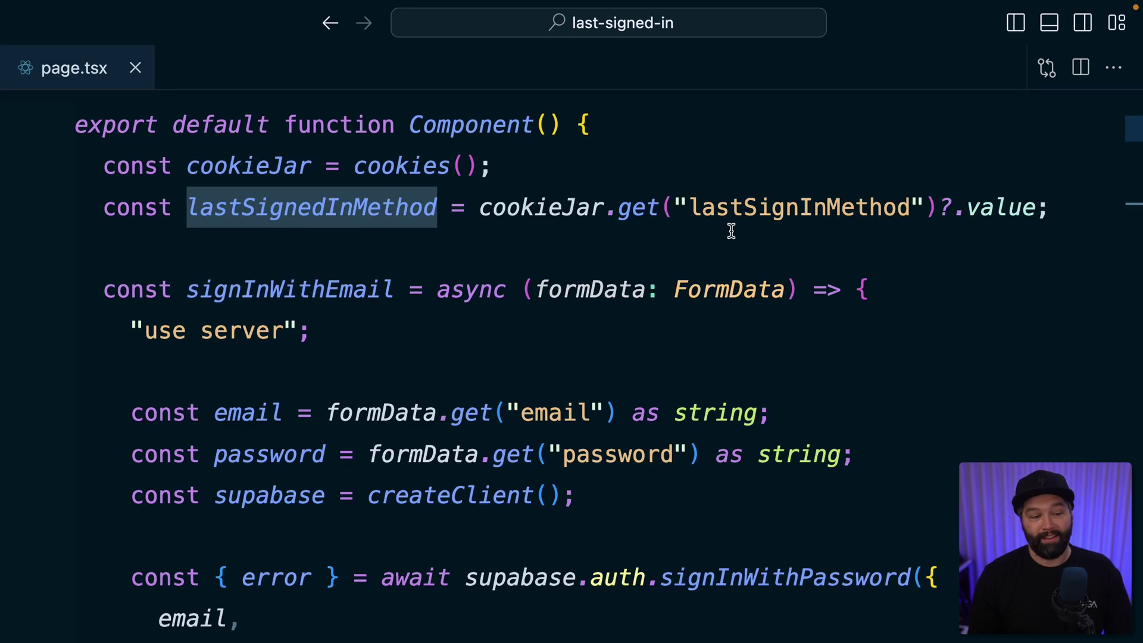
left_click(793, 210)
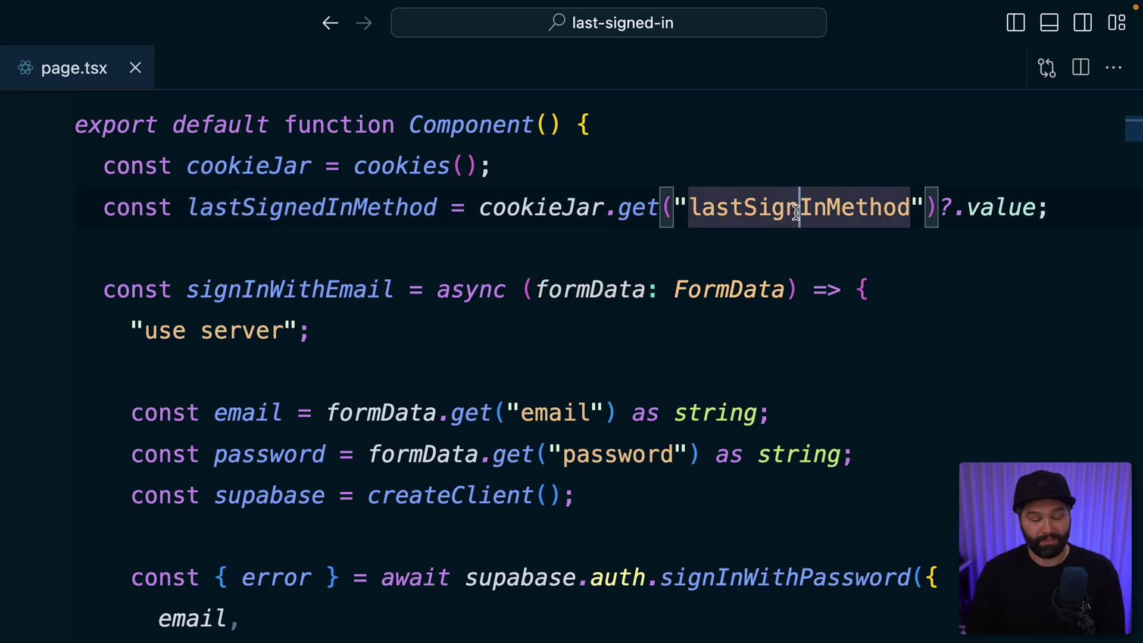
scroll(796, 210, "up", 3)
type("ed")
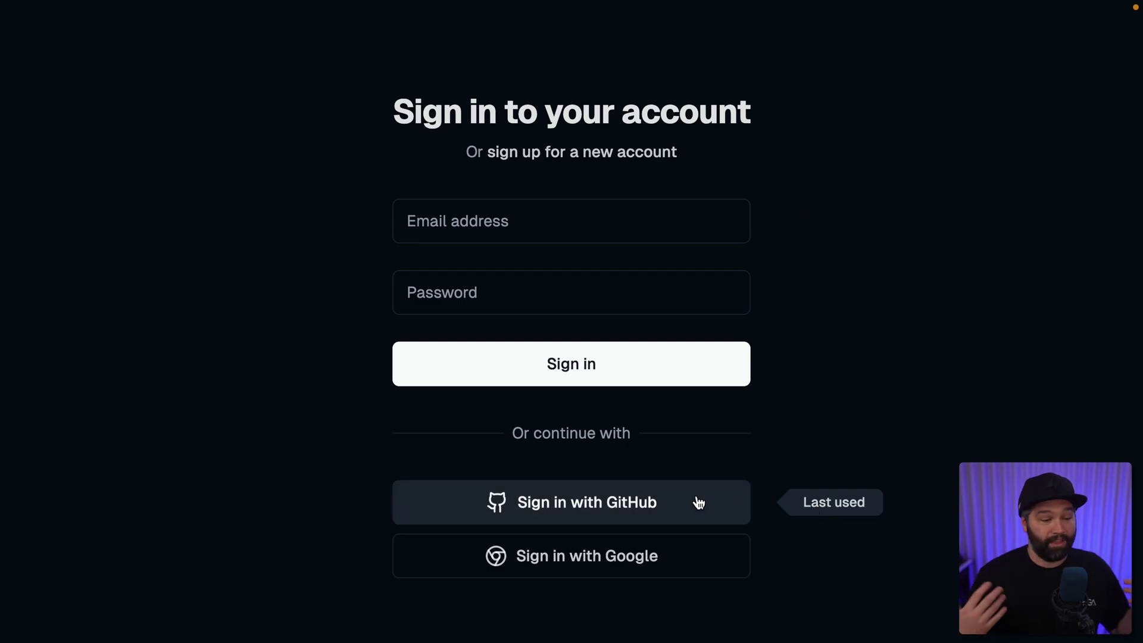
Sign in with email and password, then log out back to the sign-in page
left_click(490, 221)
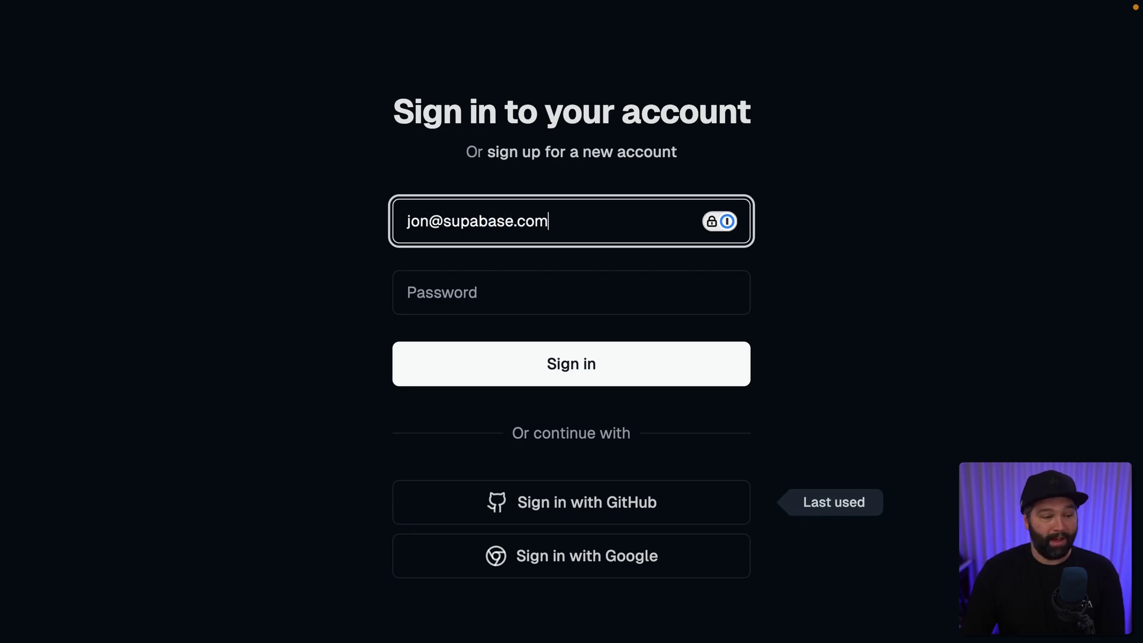
left_click(577, 373)
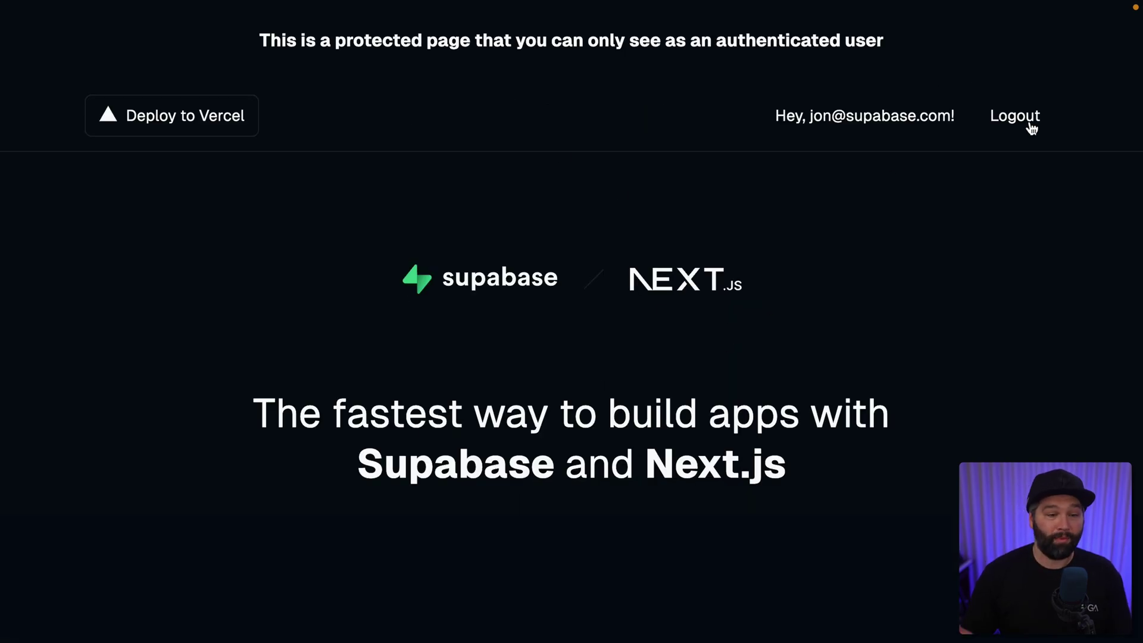
left_click(1015, 116)
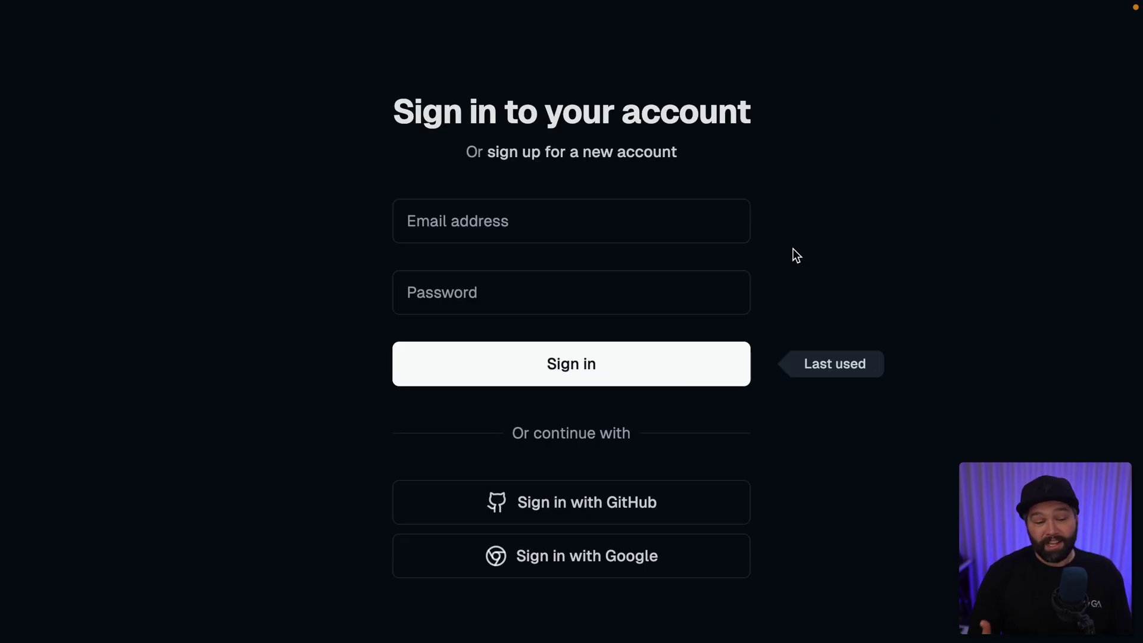